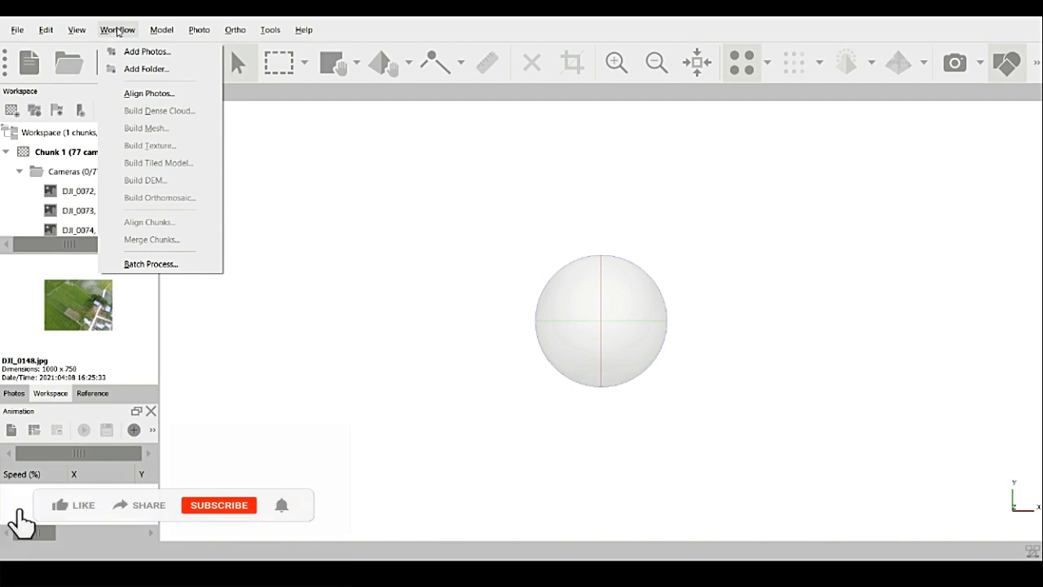
Set up a batch process that saves the project after each step, and add an Align Photos job with Low accuracy
click(151, 264)
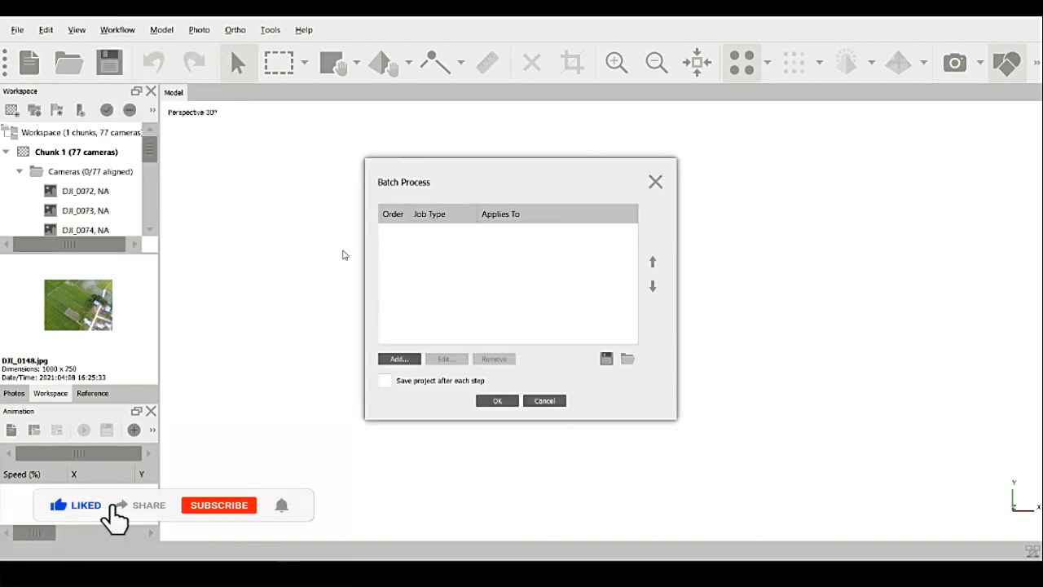
click(384, 381)
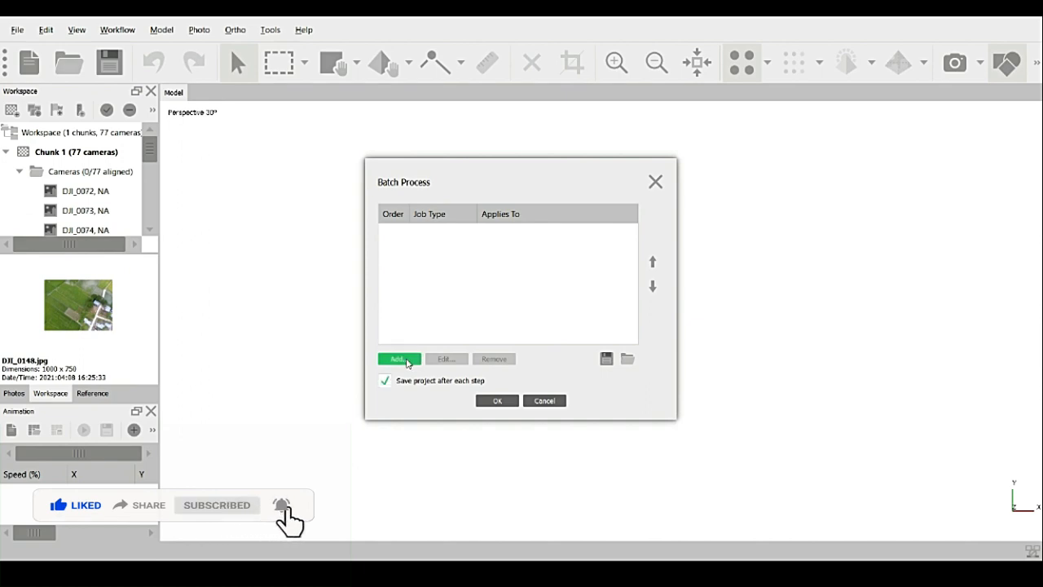
click(406, 360)
click(460, 185)
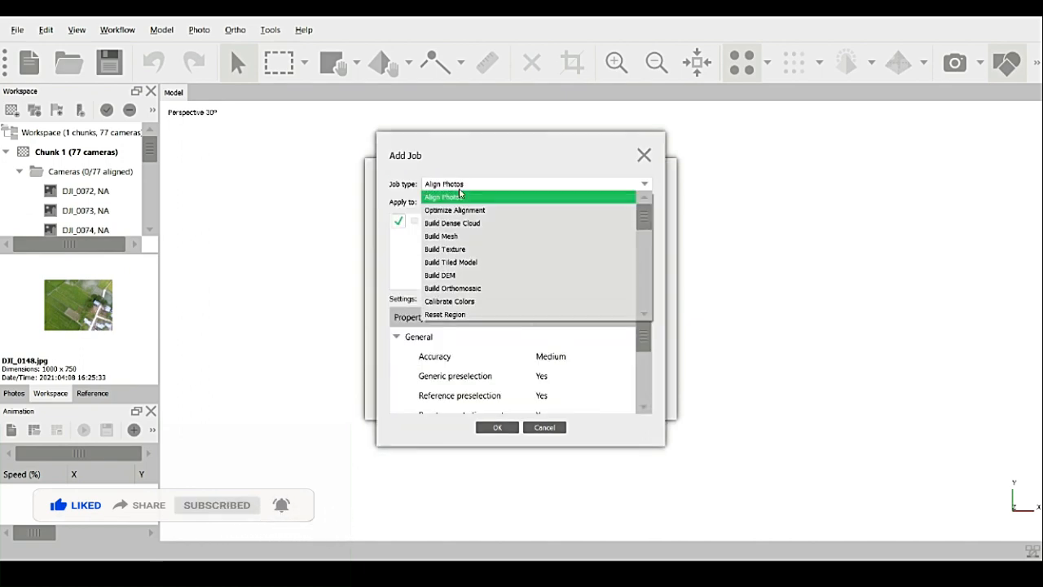
click(447, 195)
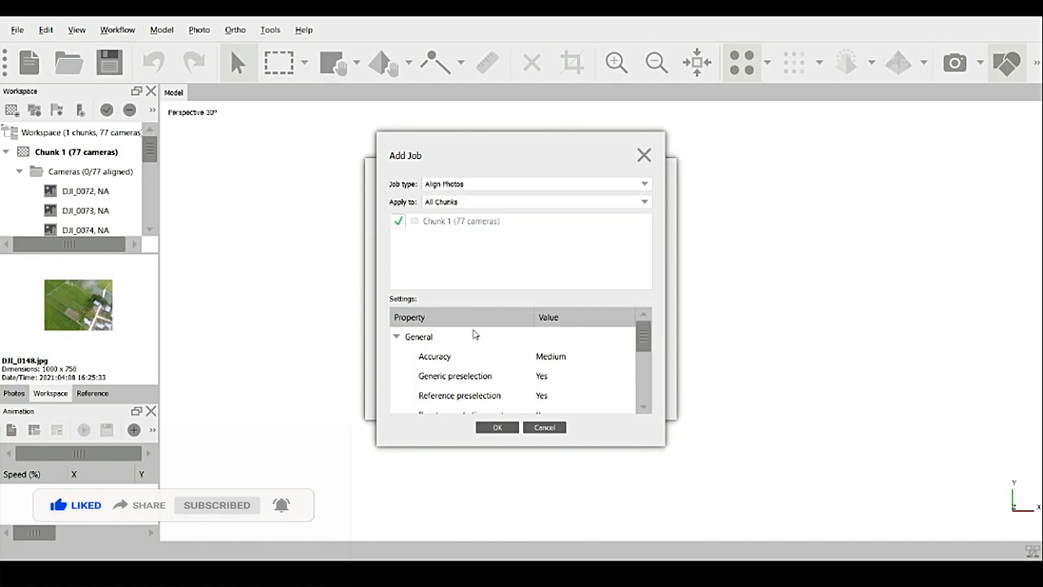
click(570, 360)
click(596, 358)
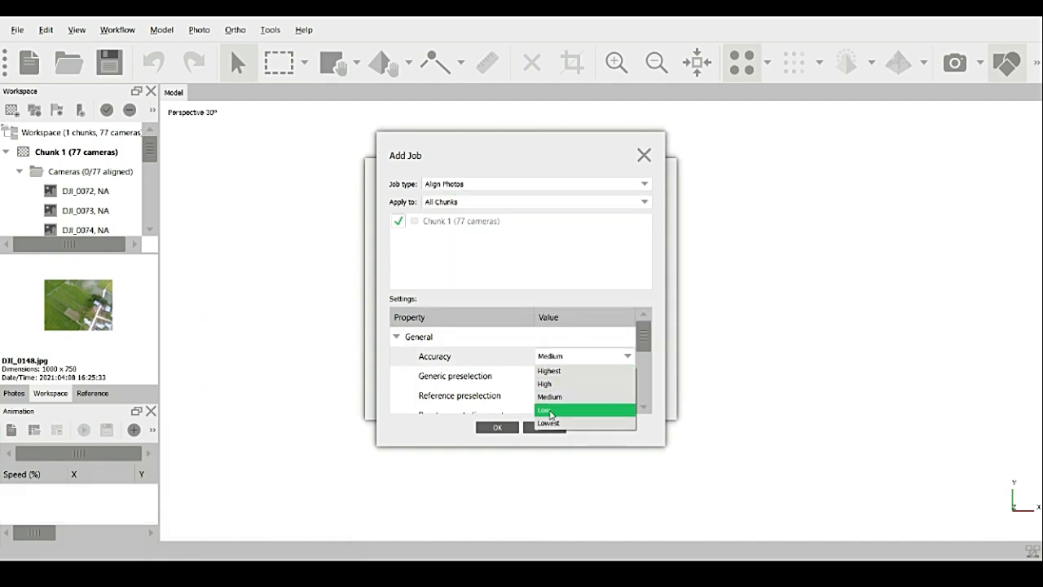
click(546, 410)
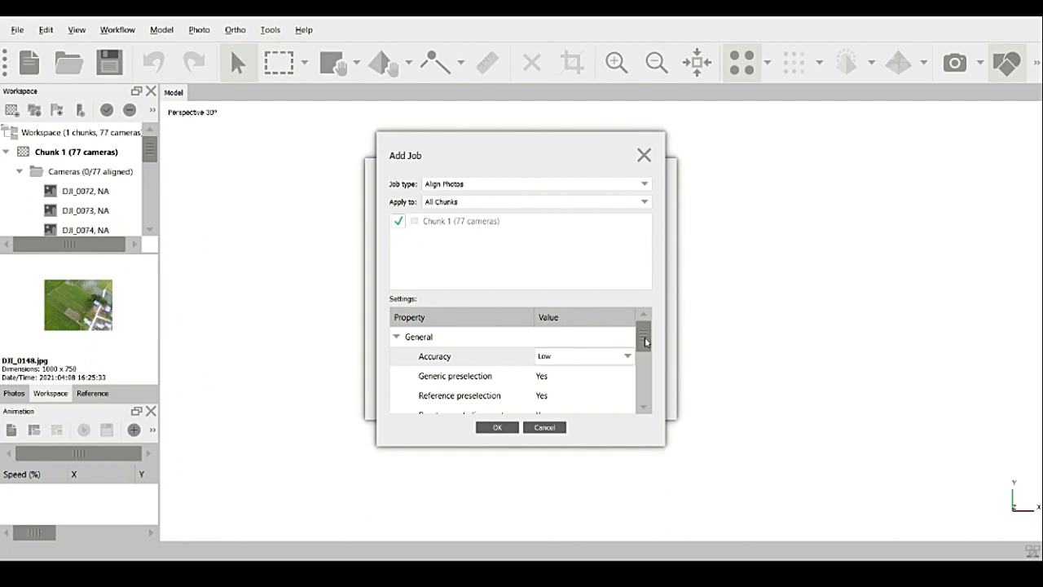
drag(644, 341, 651, 402)
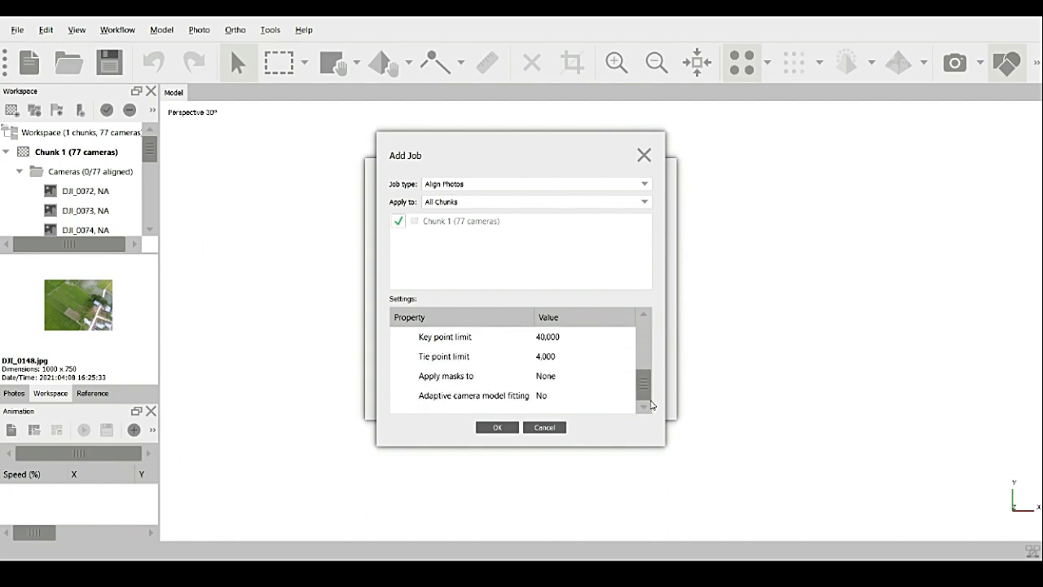
scroll(614, 350, up, 3)
click(485, 428)
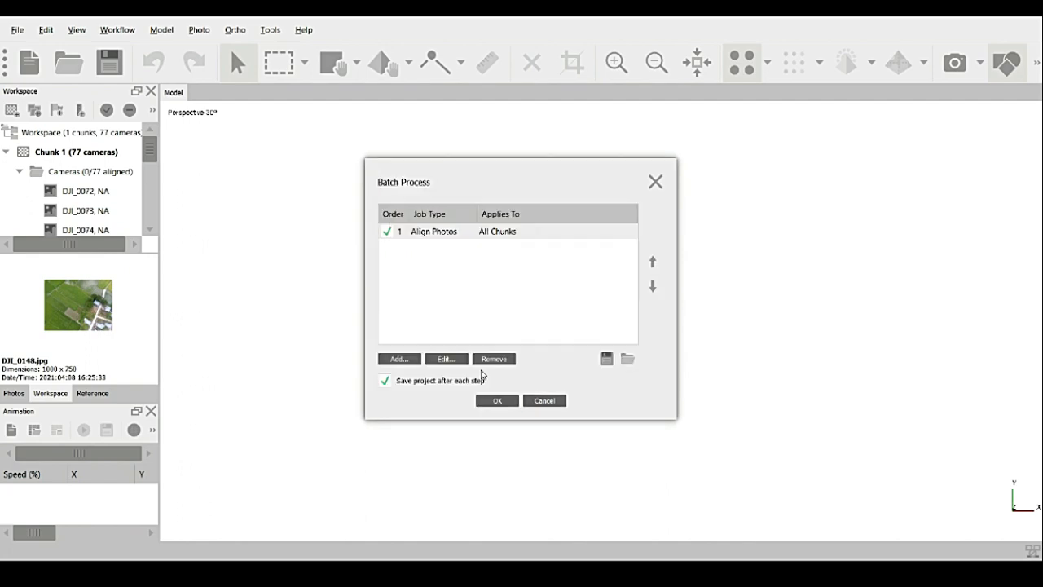
Add an Optimize Alignment job for all chunks to the batch, keeping its default settings
click(400, 360)
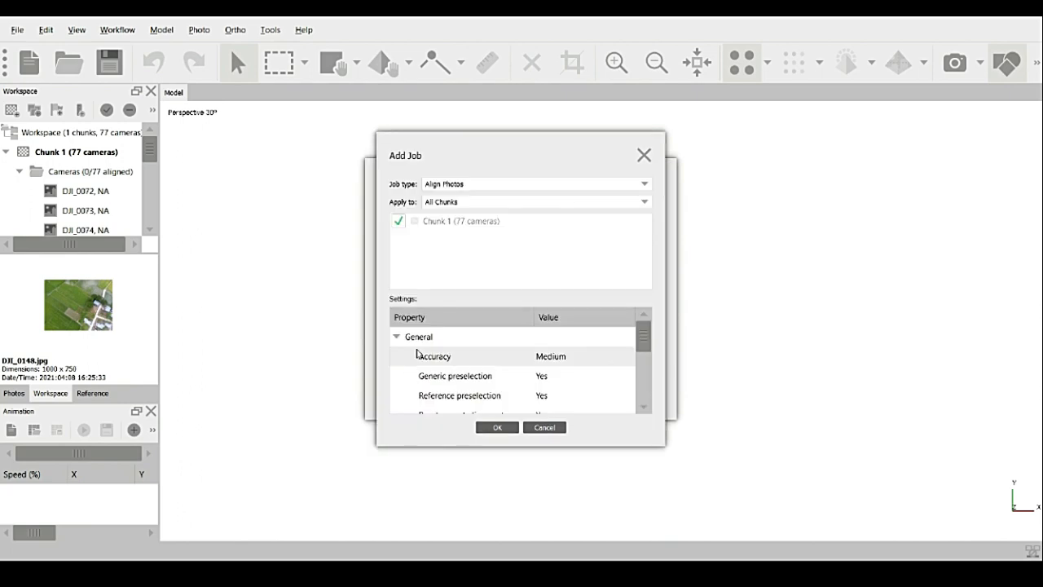
click(443, 191)
click(449, 214)
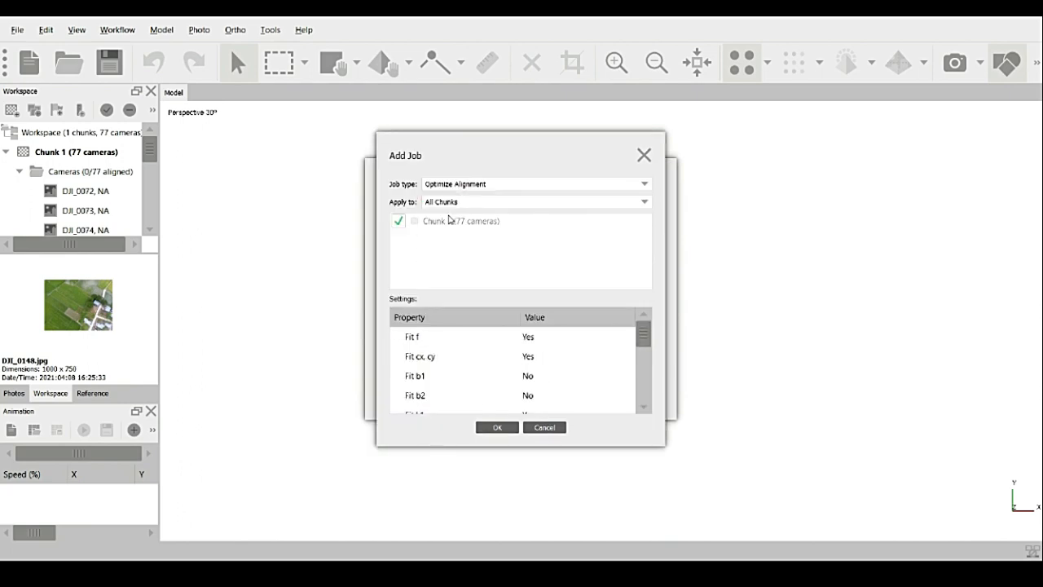
mouse_move(644, 341)
mouse_down()
mouse_move(652, 400)
mouse_move(643, 326)
mouse_up()
click(492, 427)
Add a Build Dense Cloud job for all chunks to the batch with the quality set to Low
click(399, 359)
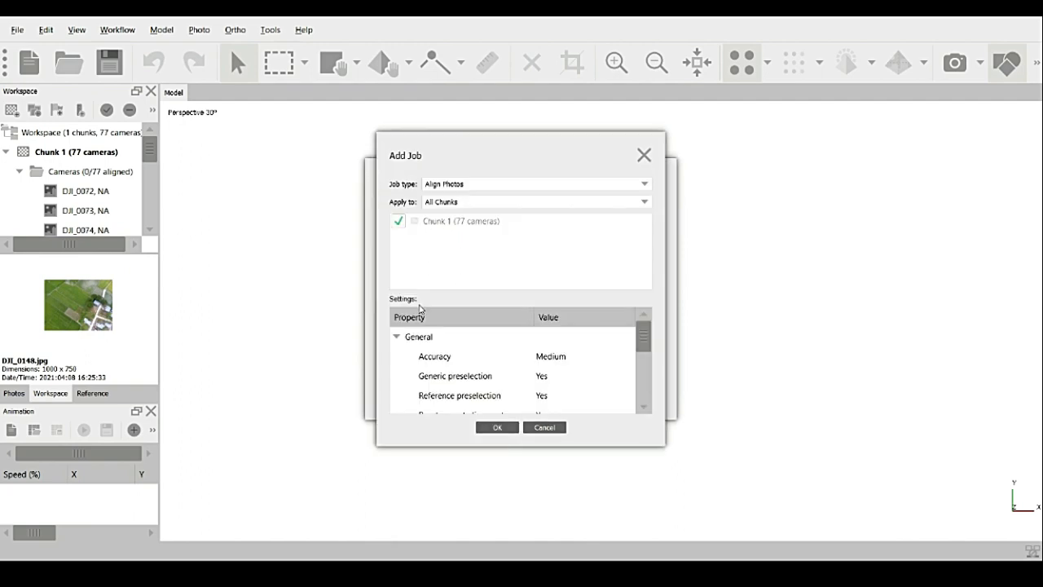
click(447, 185)
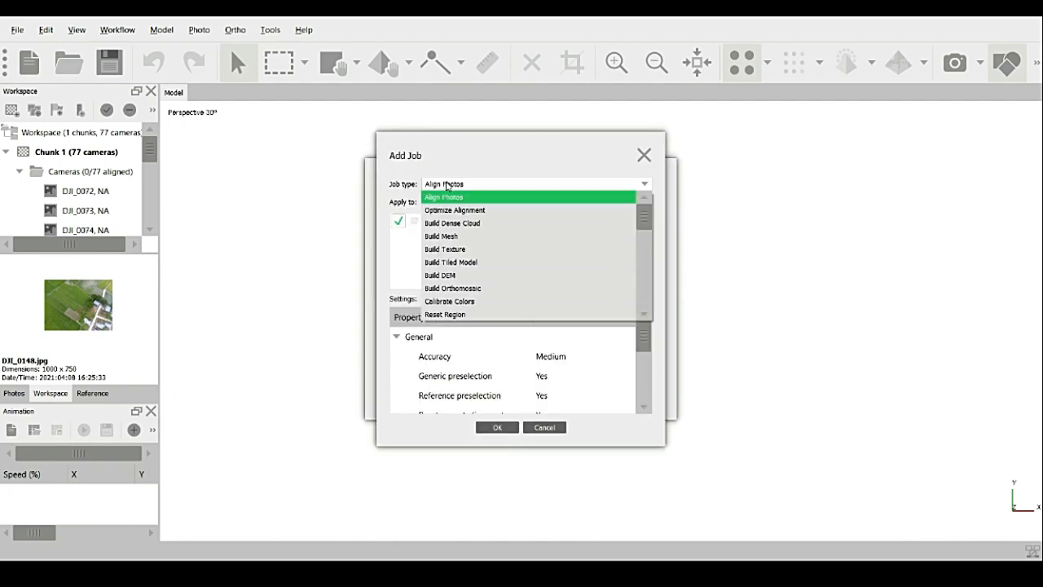
click(453, 225)
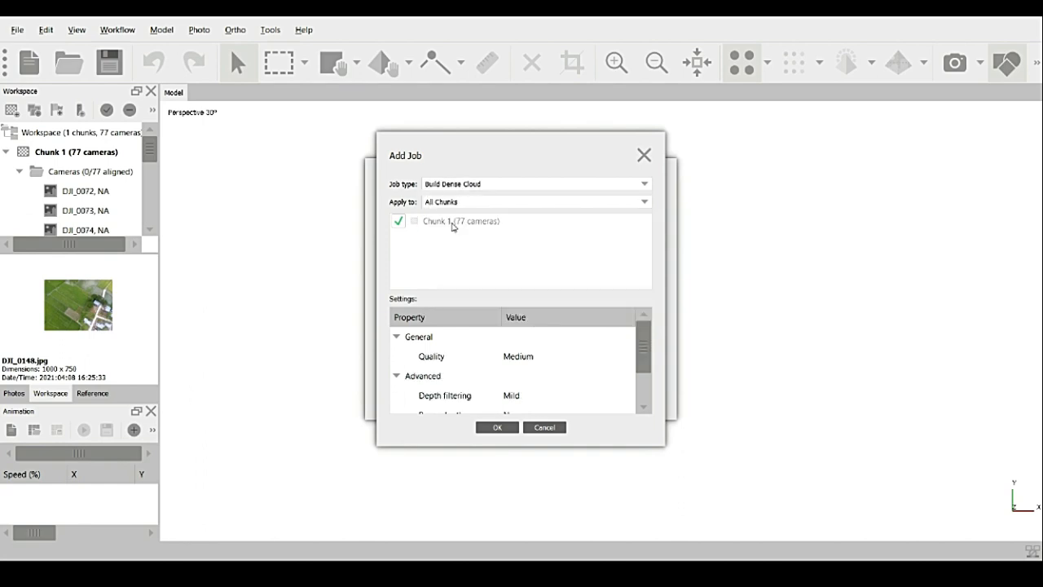
click(534, 359)
click(627, 359)
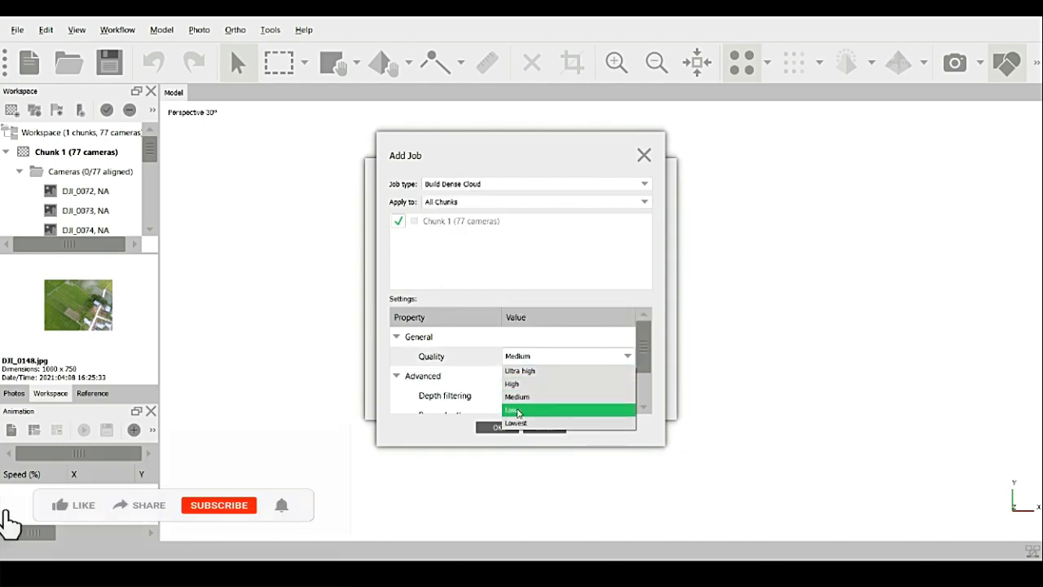
click(535, 410)
drag(643, 349, 643, 378)
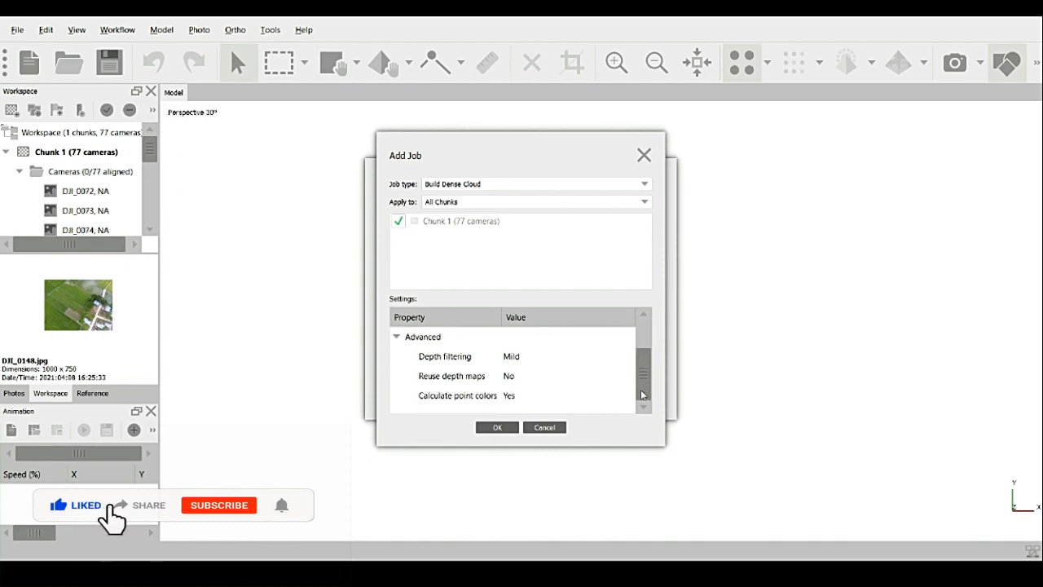
click(495, 427)
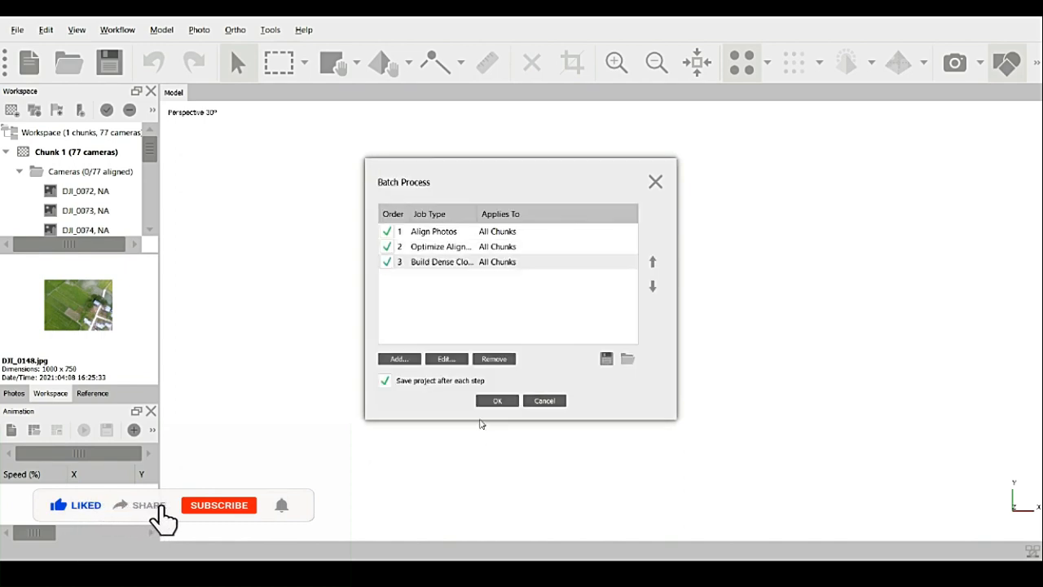
Add a Build Mesh job for all chunks to the batch with the depth maps quality set to Low
click(408, 358)
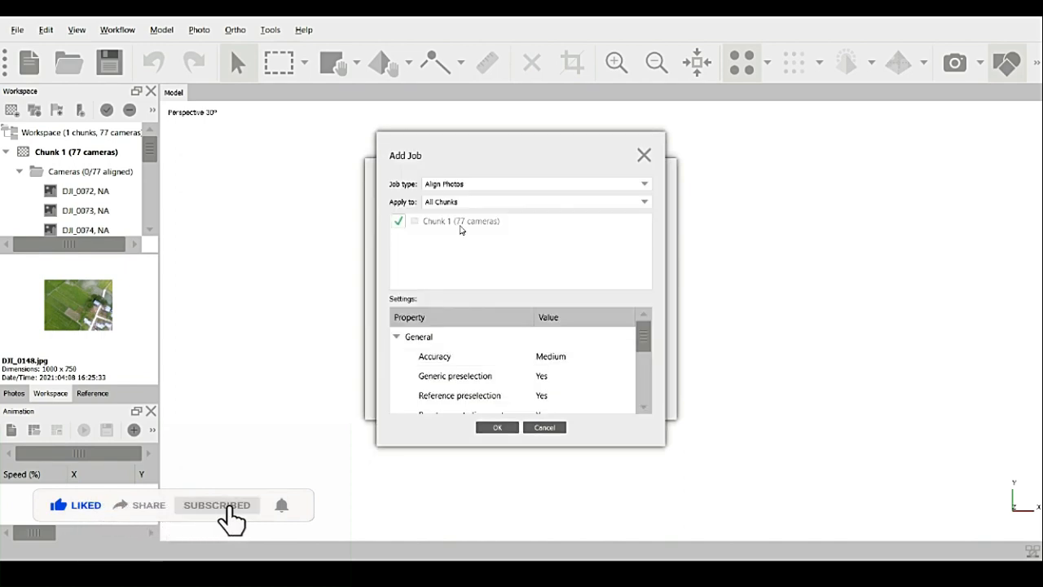
click(462, 186)
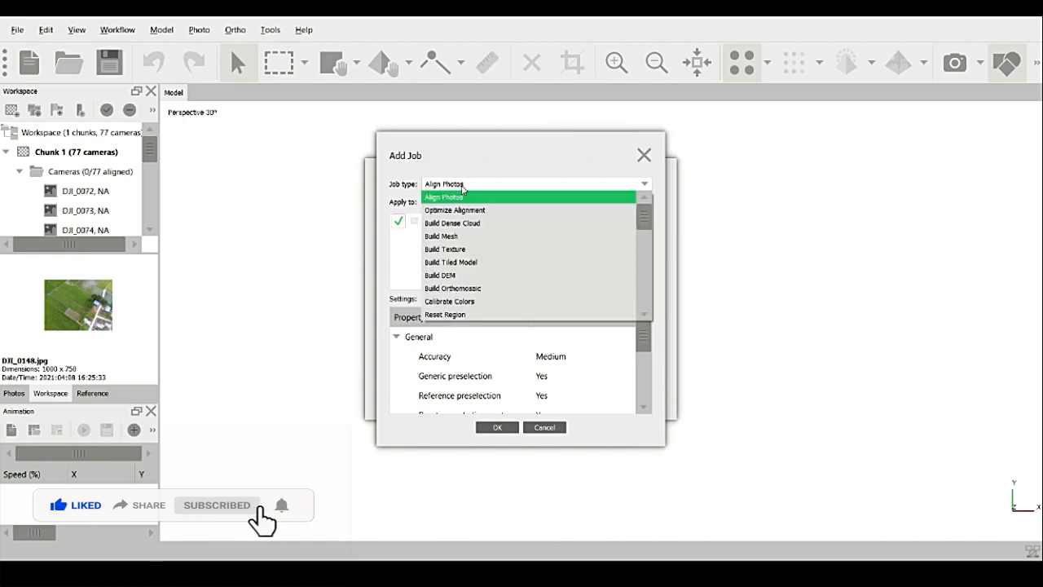
click(457, 236)
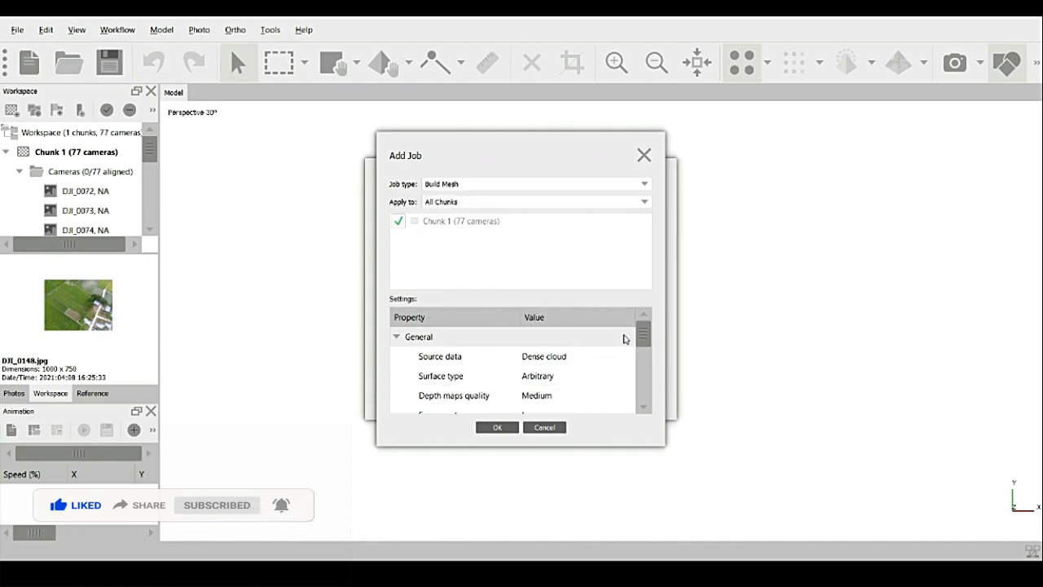
click(641, 409)
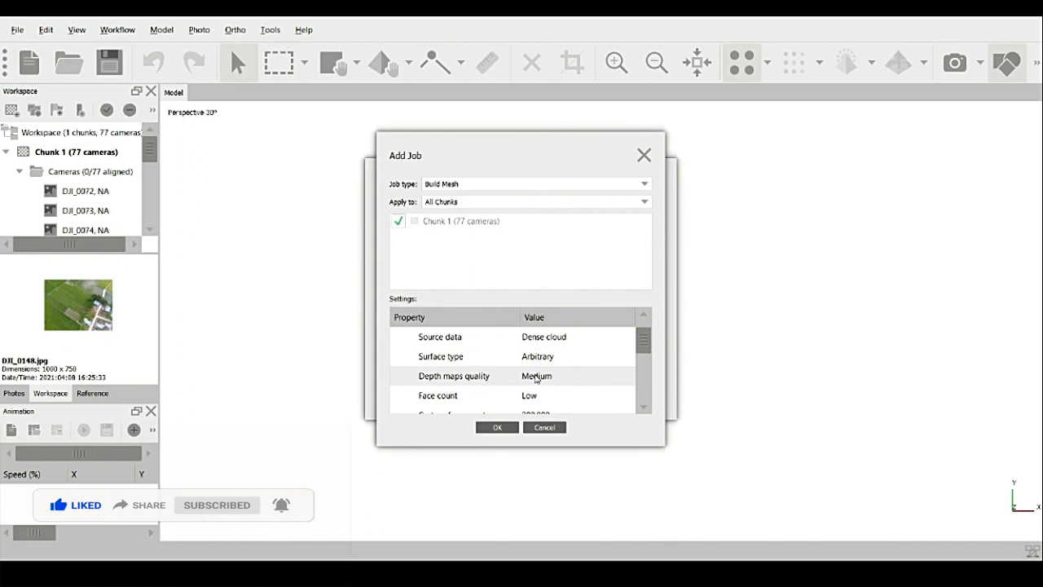
click(578, 382)
click(578, 381)
click(538, 429)
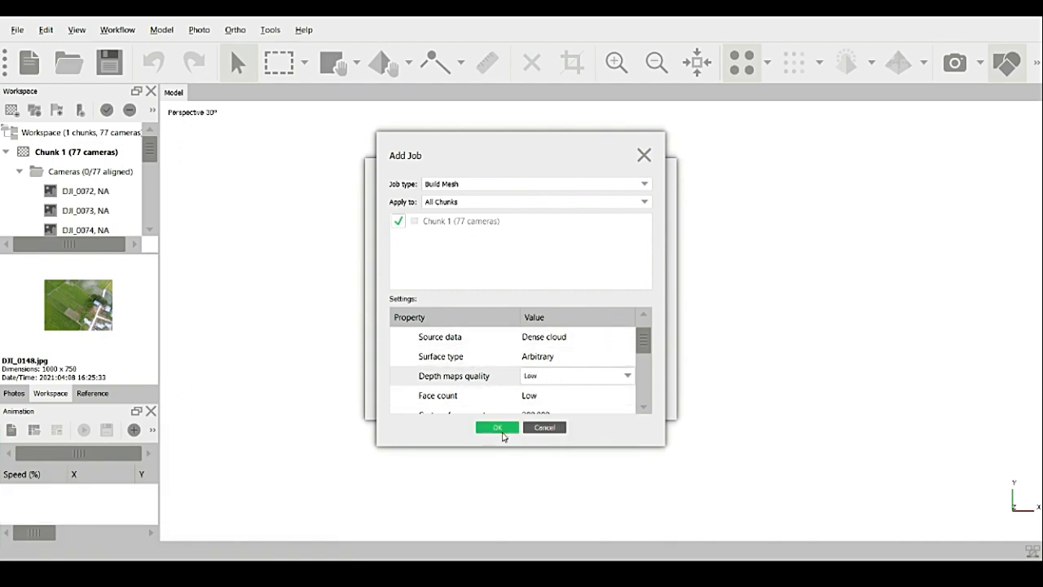
click(499, 427)
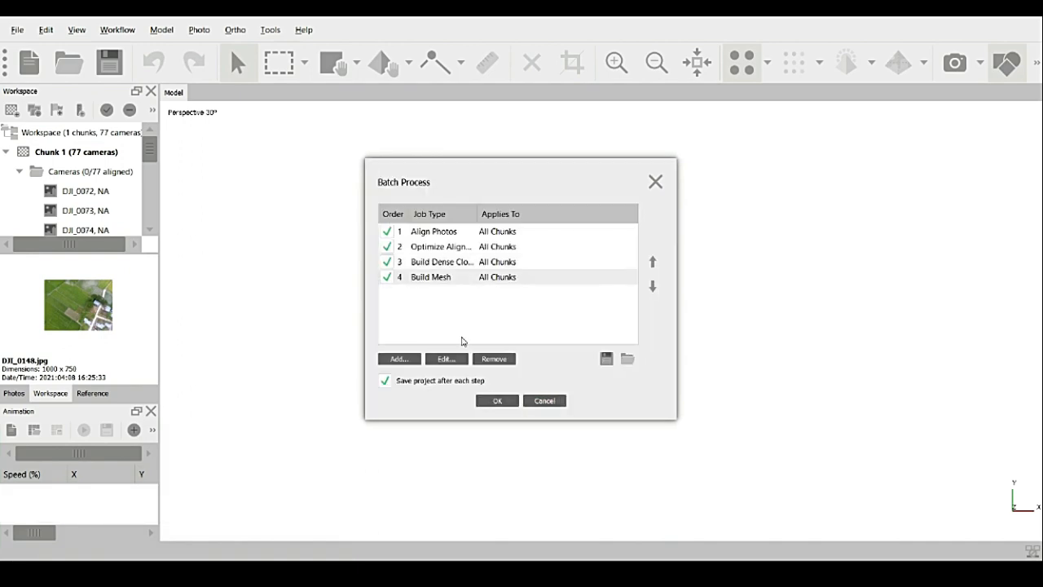
Add a Build Texture job for all chunks to the batch, keeping its default settings
click(408, 358)
click(450, 185)
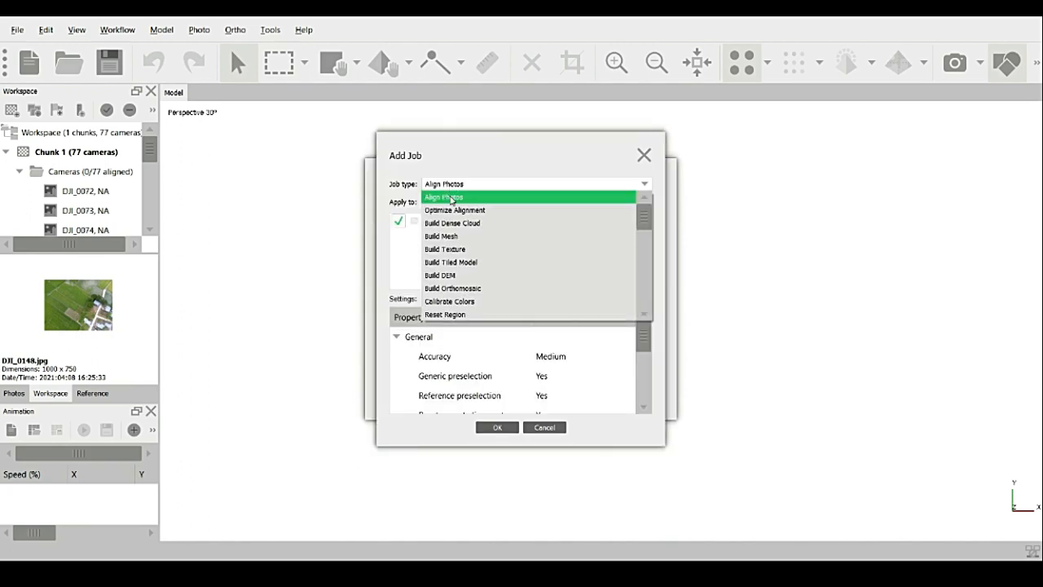
click(459, 249)
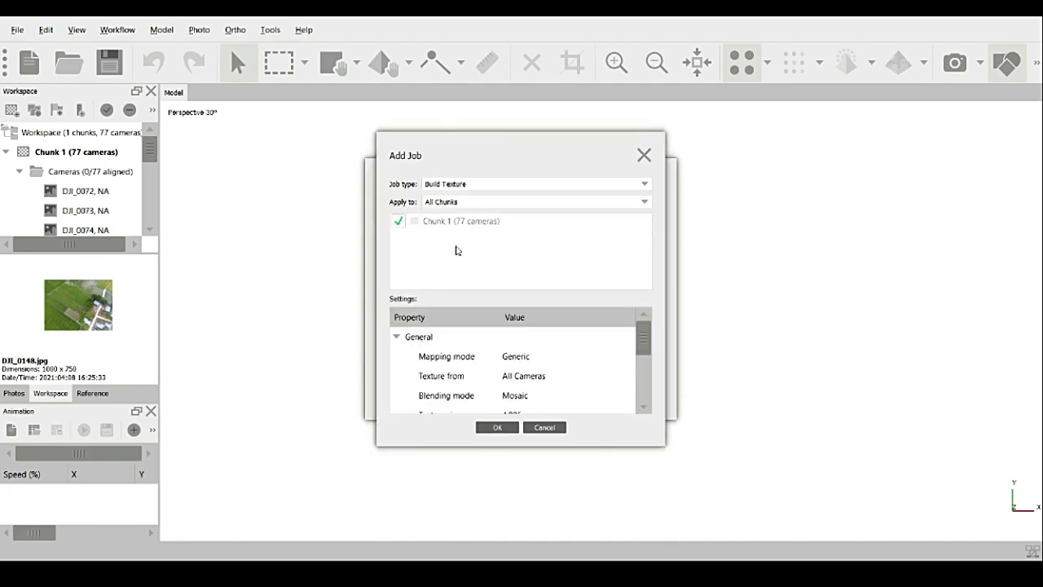
click(645, 407)
click(645, 407)
click(645, 406)
click(645, 407)
click(648, 409)
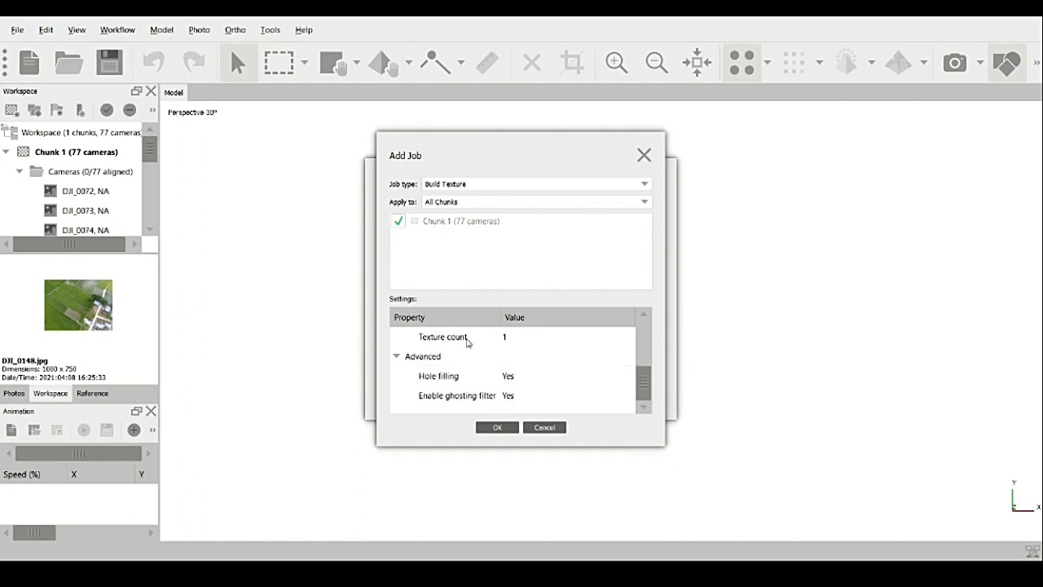
click(489, 427)
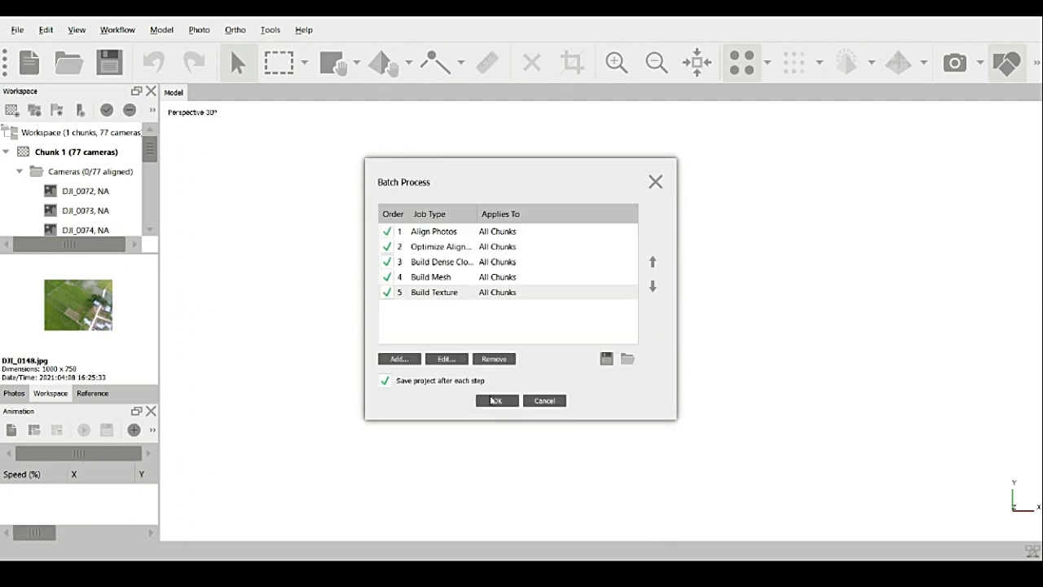
Add a Build Tiled Model job for all chunks to the batch with the depth maps quality set to Low
click(402, 359)
click(443, 187)
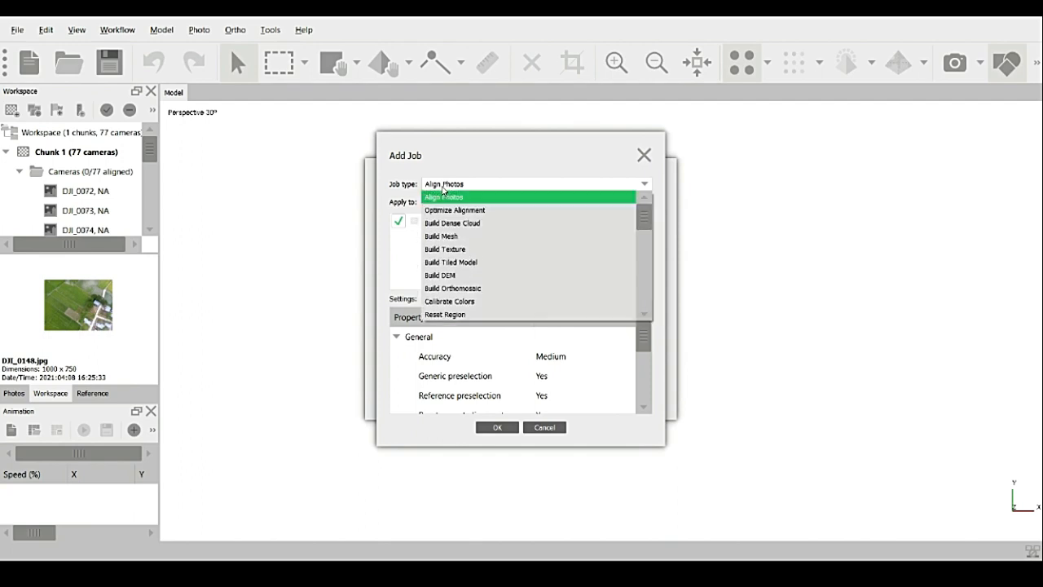
click(462, 263)
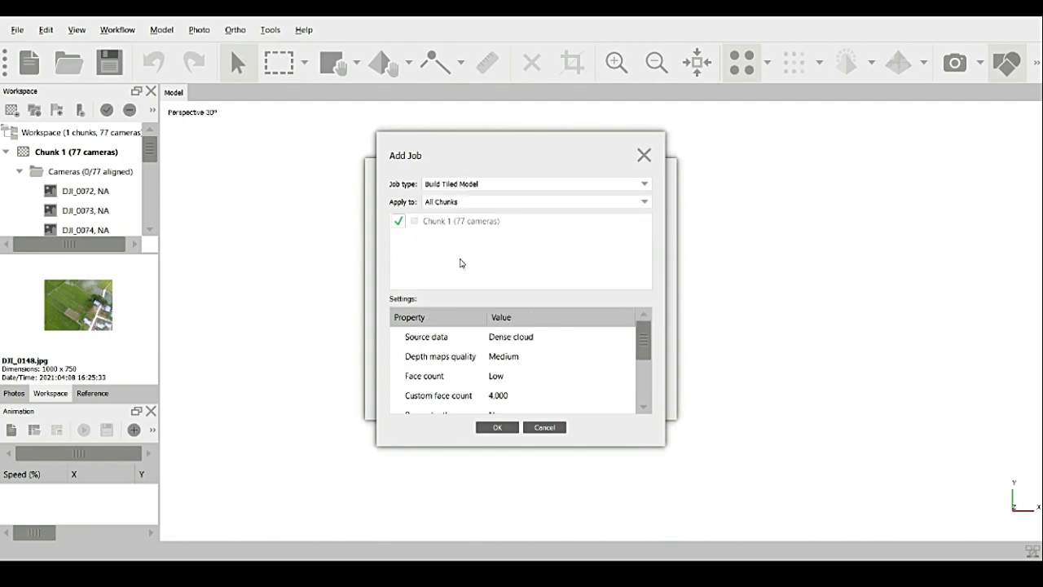
click(598, 356)
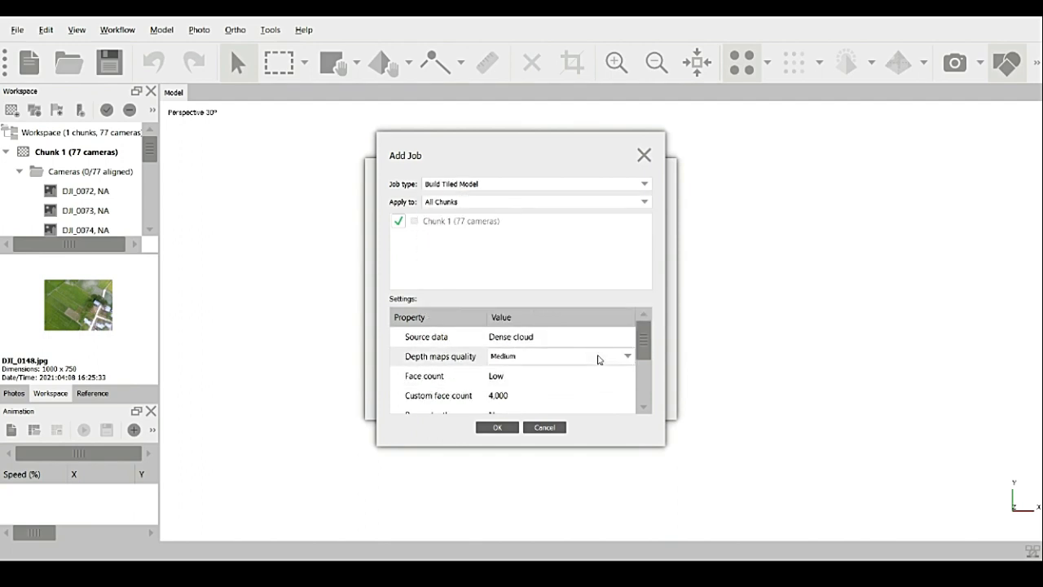
click(598, 356)
click(519, 410)
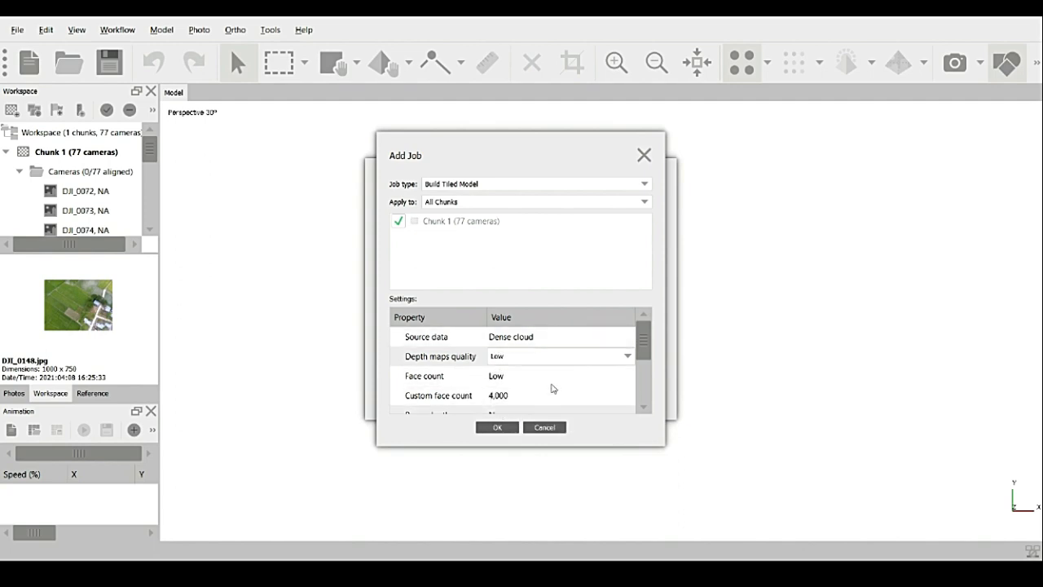
drag(640, 344, 641, 393)
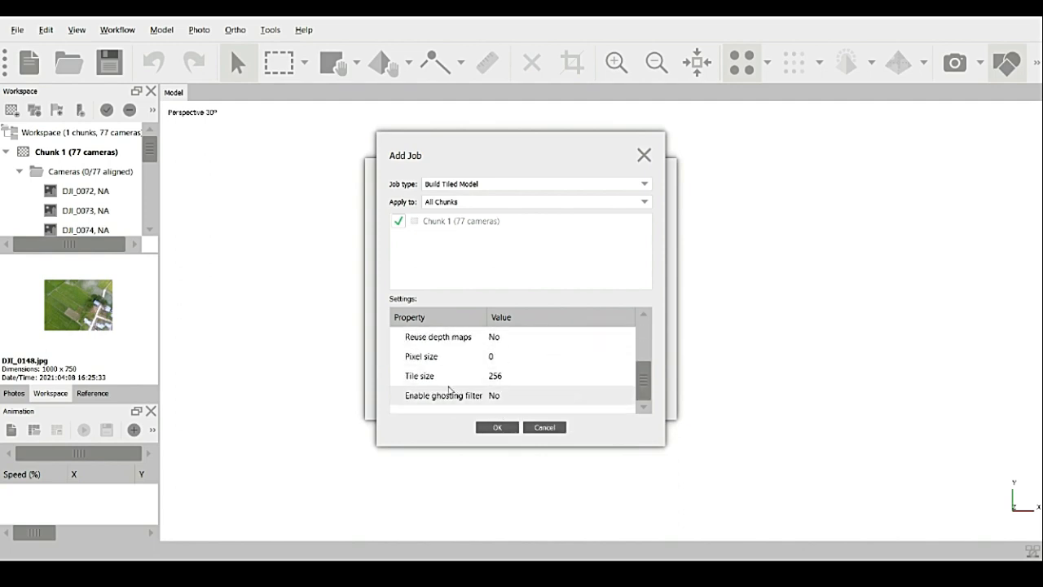
click(504, 428)
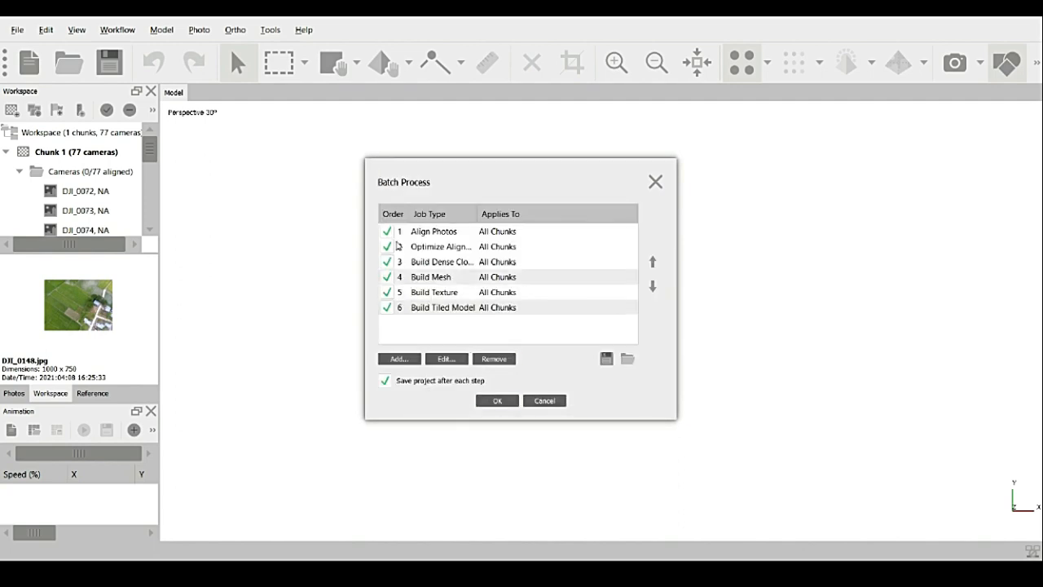
Add a Build Orthomosaic job for all chunks to the batch, keeping Mesh as the surface and the other default settings
click(401, 359)
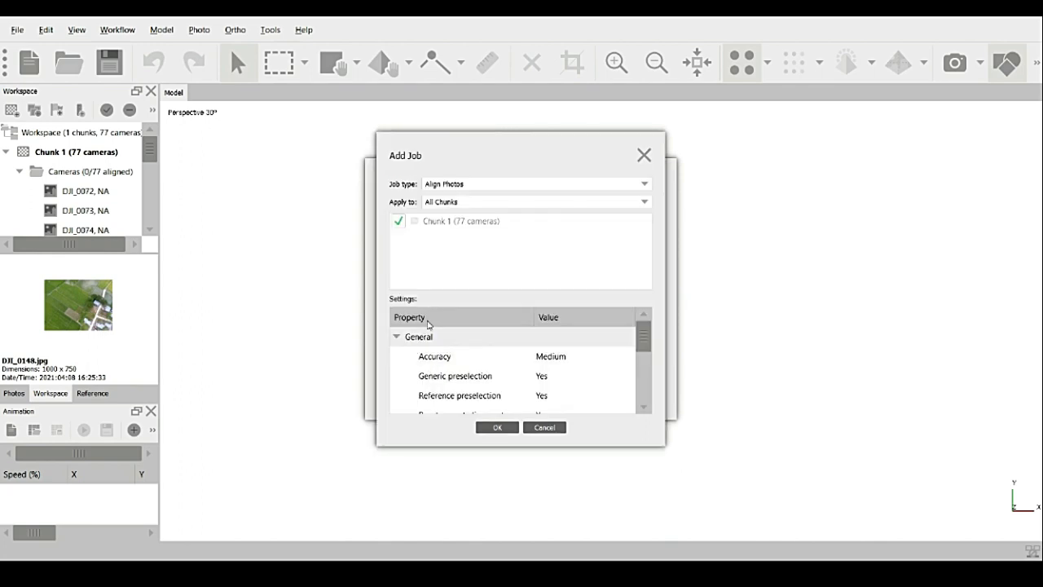
click(444, 183)
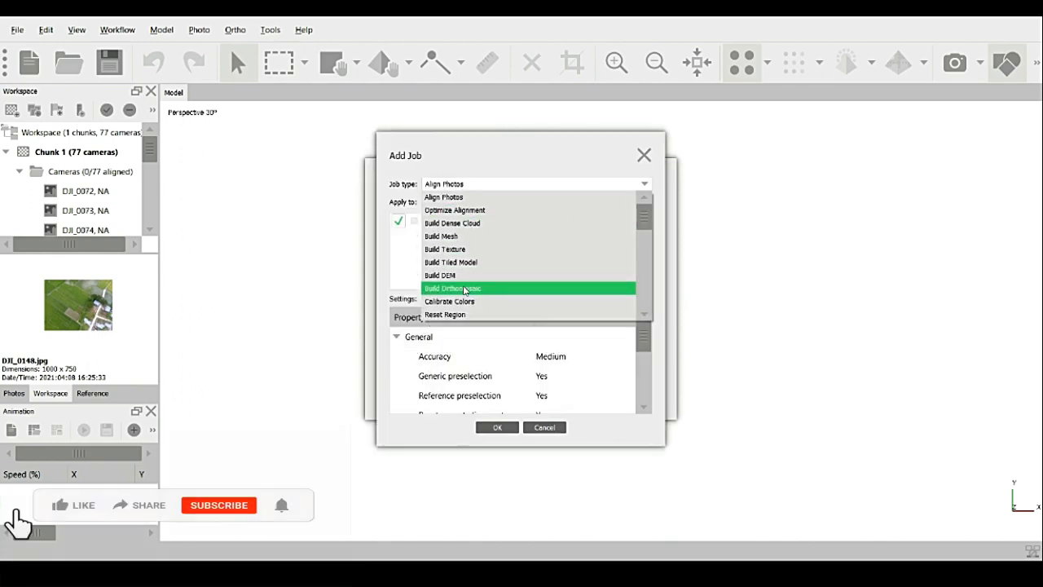
click(459, 288)
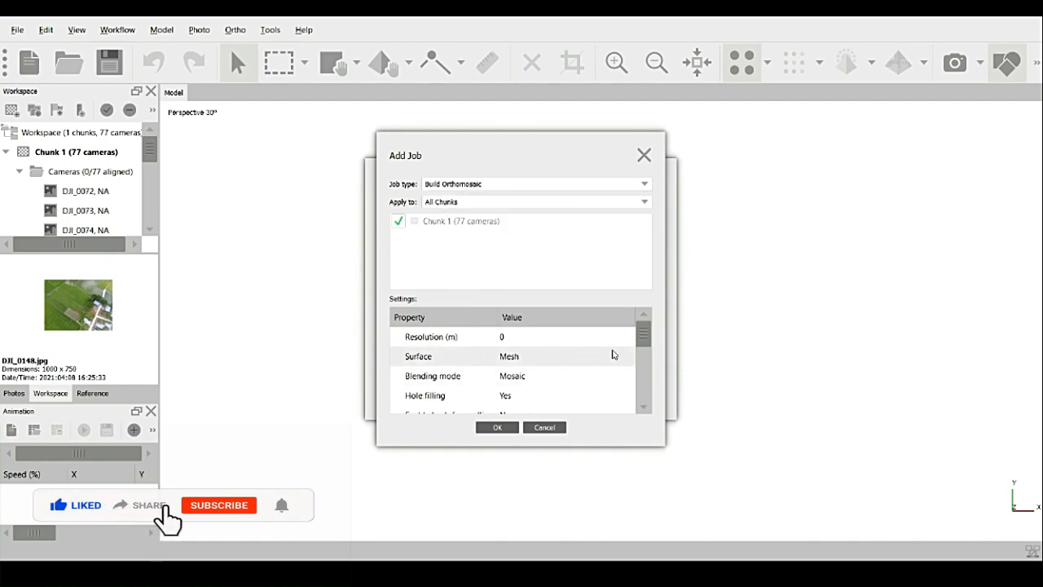
scroll(647, 375, down, 2)
drag(654, 381, 645, 346)
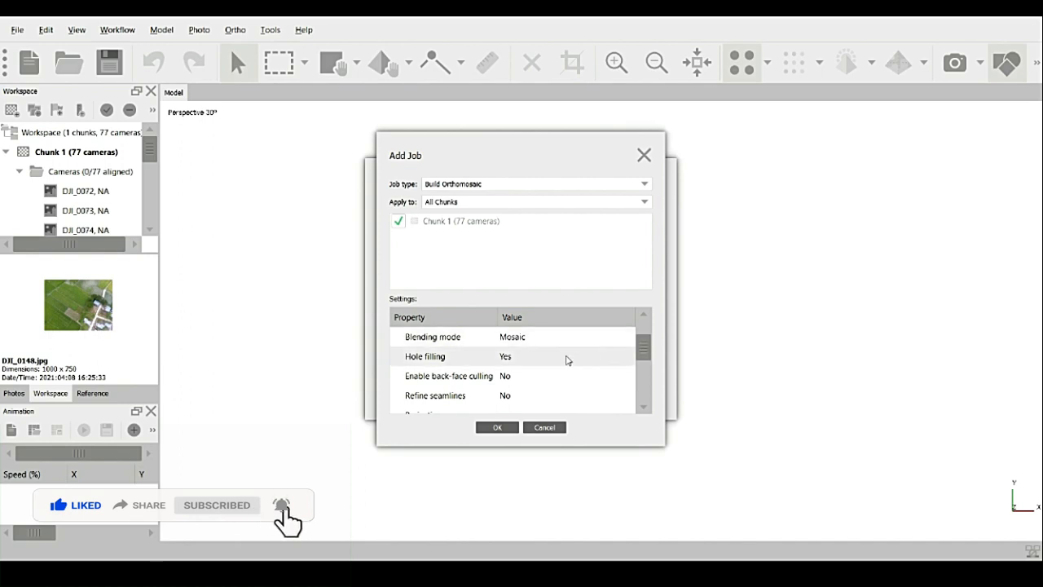
scroll(531, 366, up, 1)
click(521, 362)
click(521, 362)
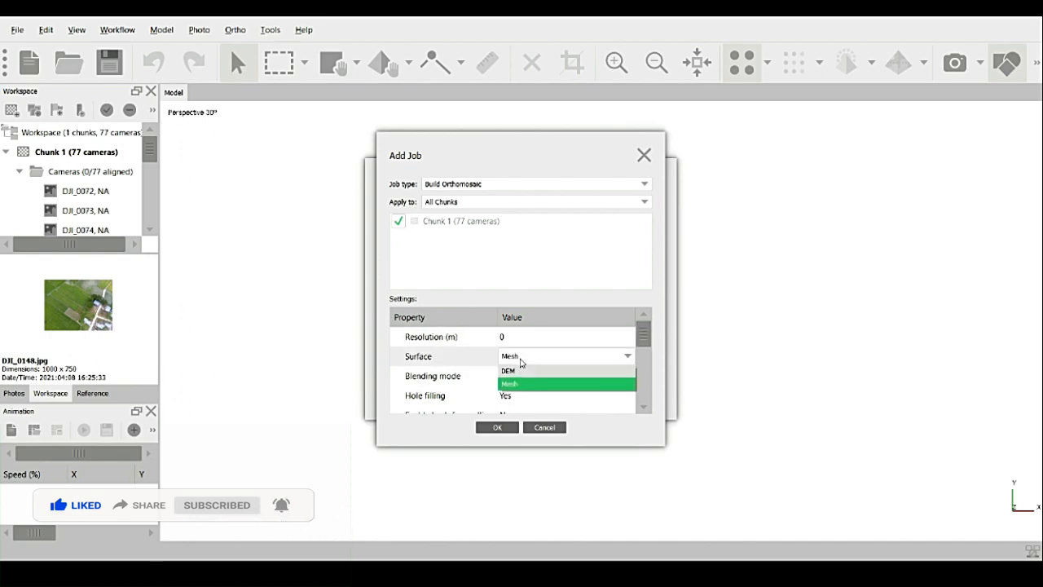
click(521, 362)
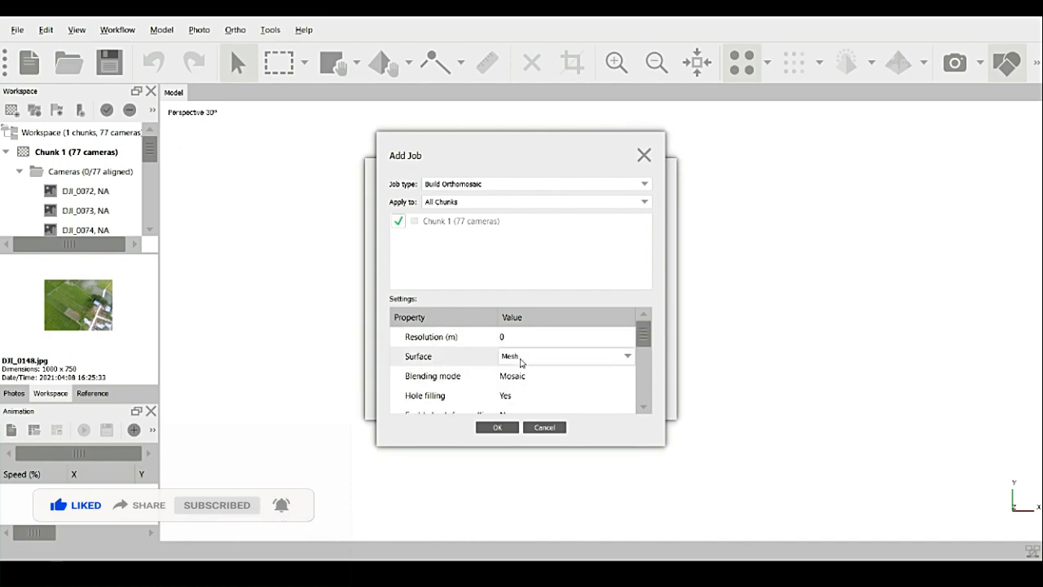
click(503, 428)
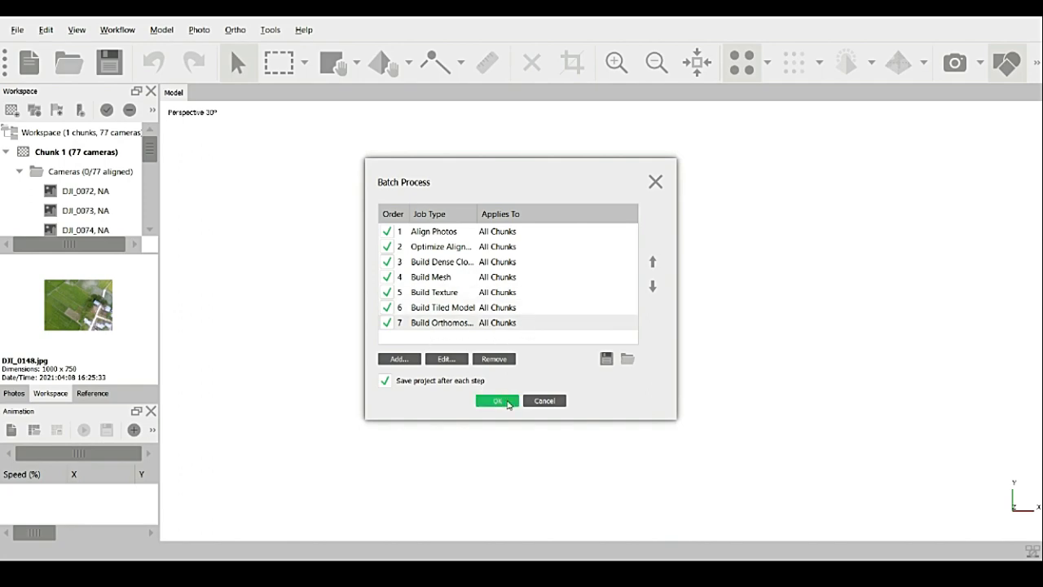
Start the batch process and save the project as "one Click" in the Proyek Jembatan PU Prov folder
click(497, 401)
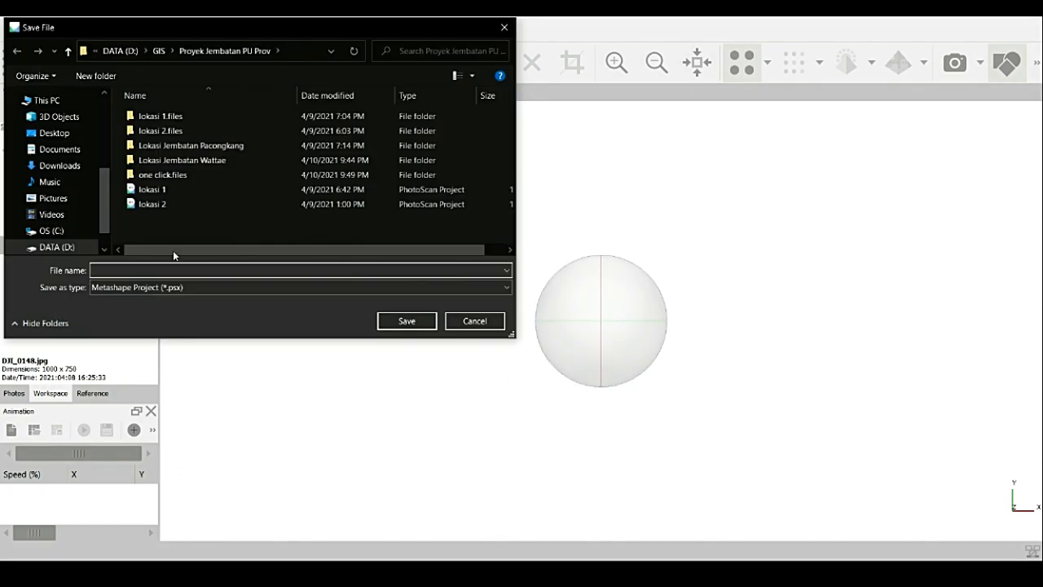
text(one Click)
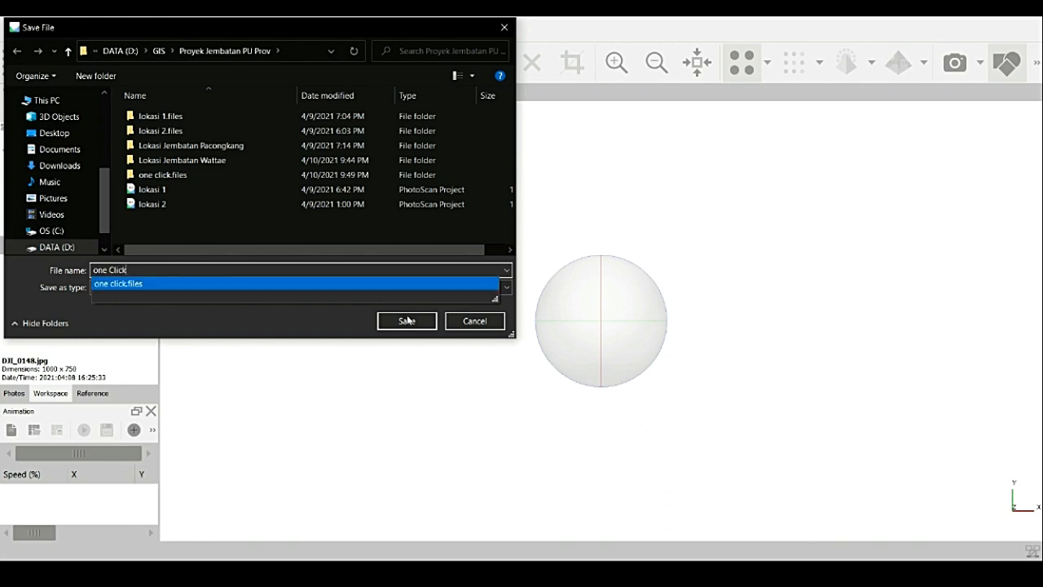
click(218, 261)
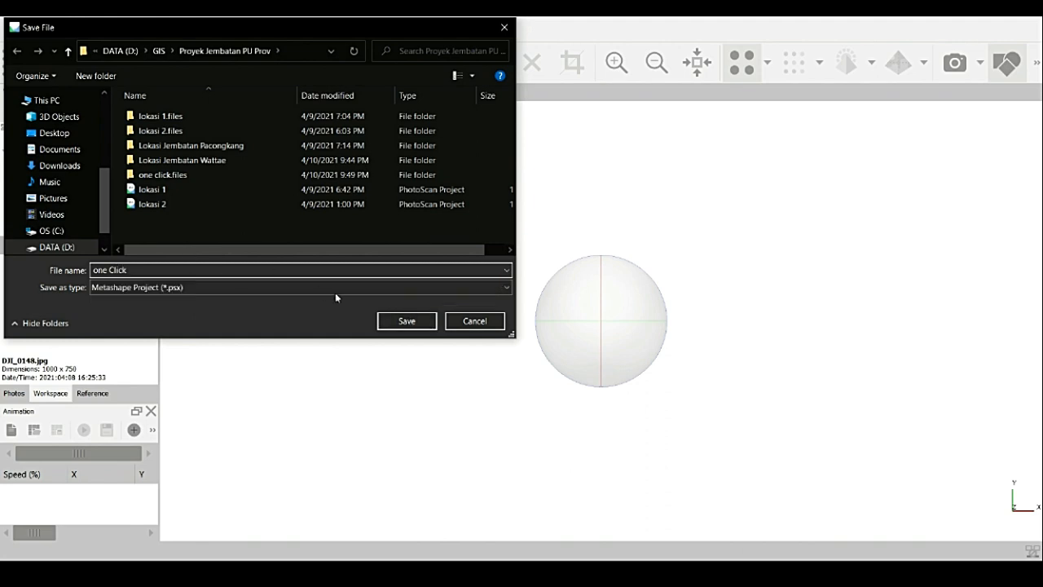
click(400, 322)
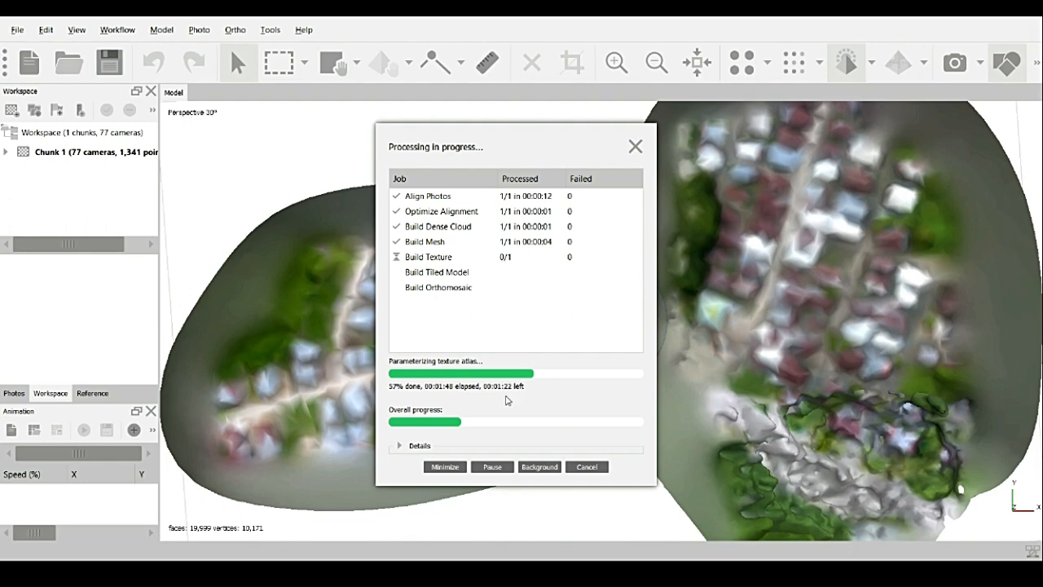
Check the detailed processing log, move the progress window aside, and close it once all the jobs are finished
click(398, 446)
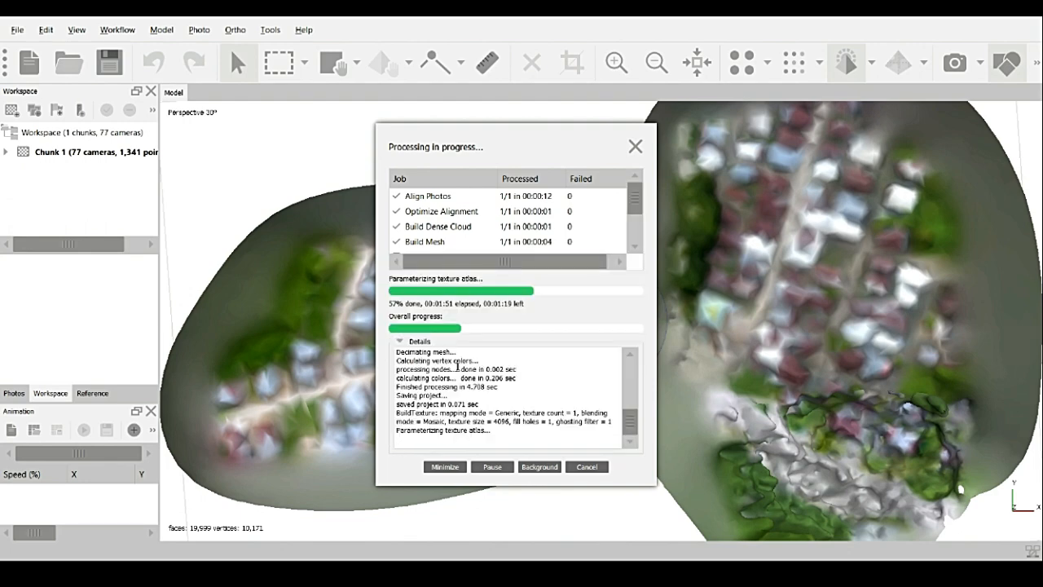
click(400, 342)
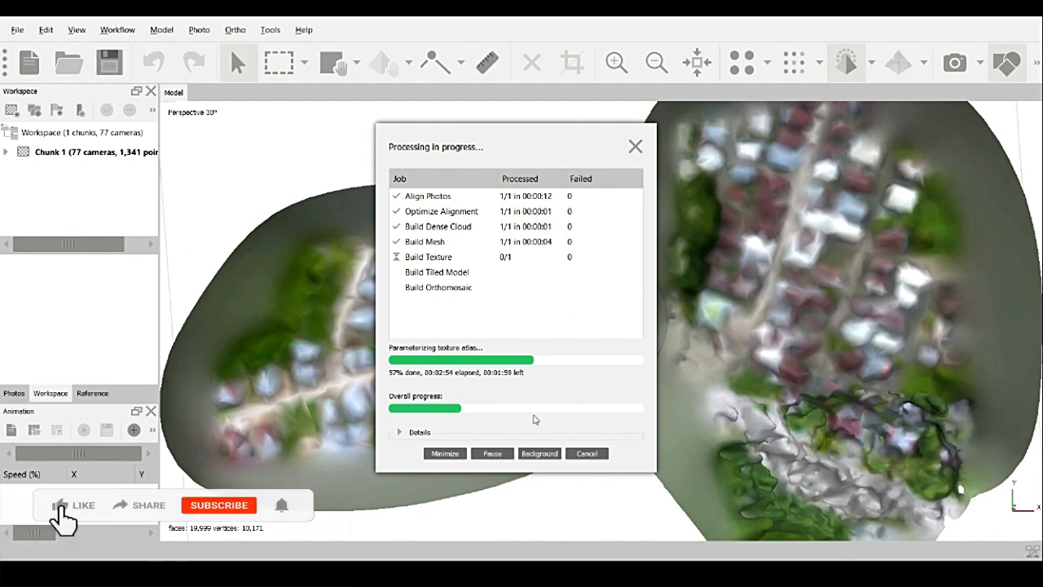
drag(478, 146, 267, 127)
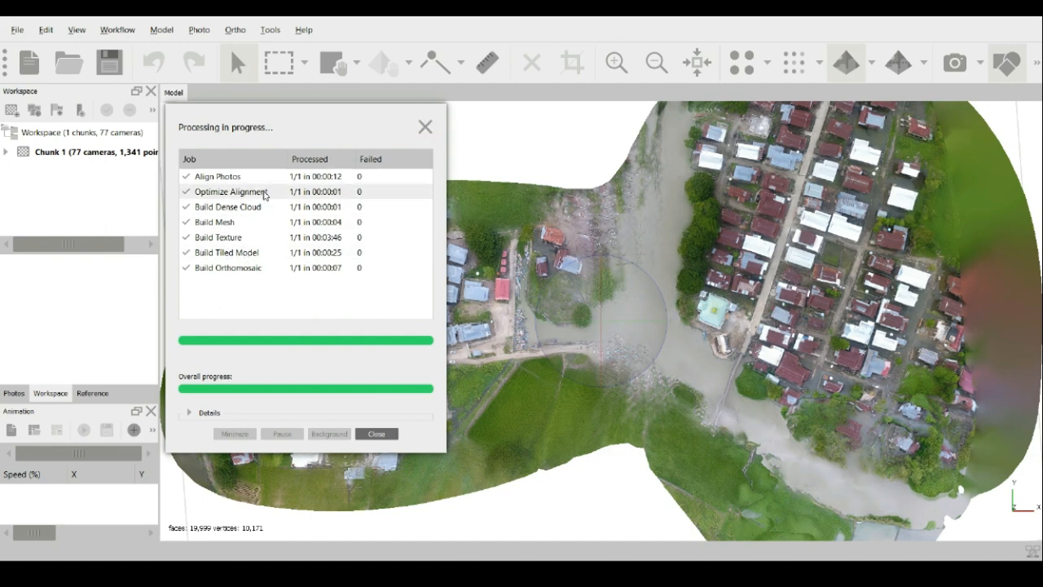
click(425, 126)
Examine the textured model up close around the river and the neighbouring houses
scroll(618, 355, up, 1)
scroll(620, 362, up, 1)
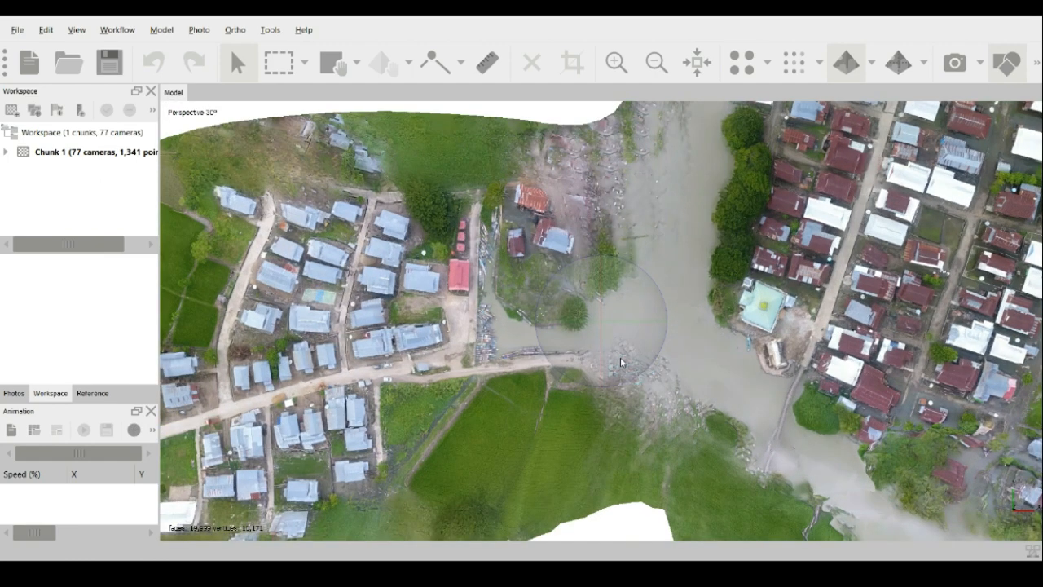
scroll(620, 362, up, 1)
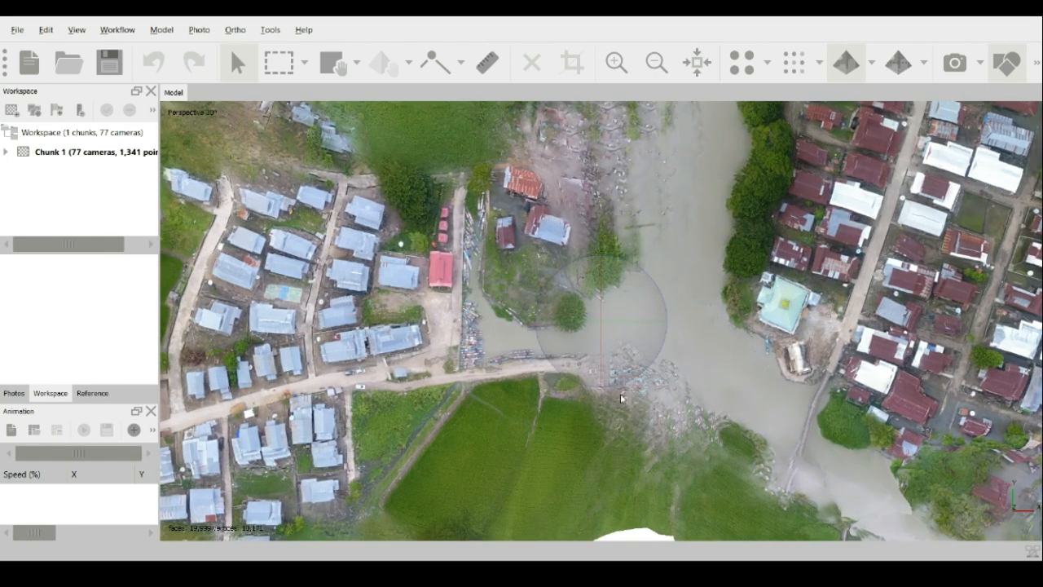
drag(885, 410, 883, 400)
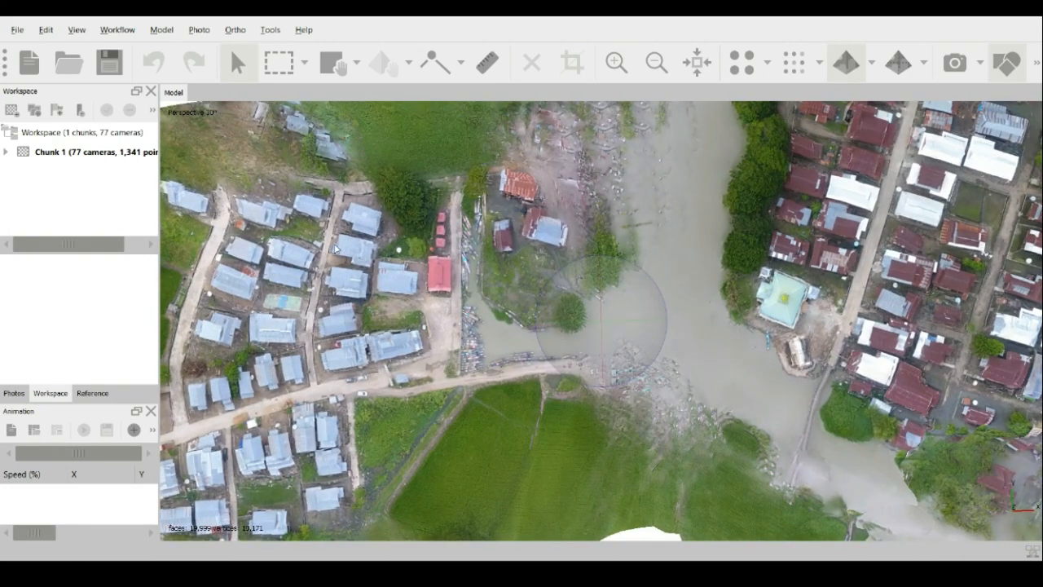
Expand Chunk 1 and enlarge the workspace area in height and width to show all its products with their full names
click(7, 152)
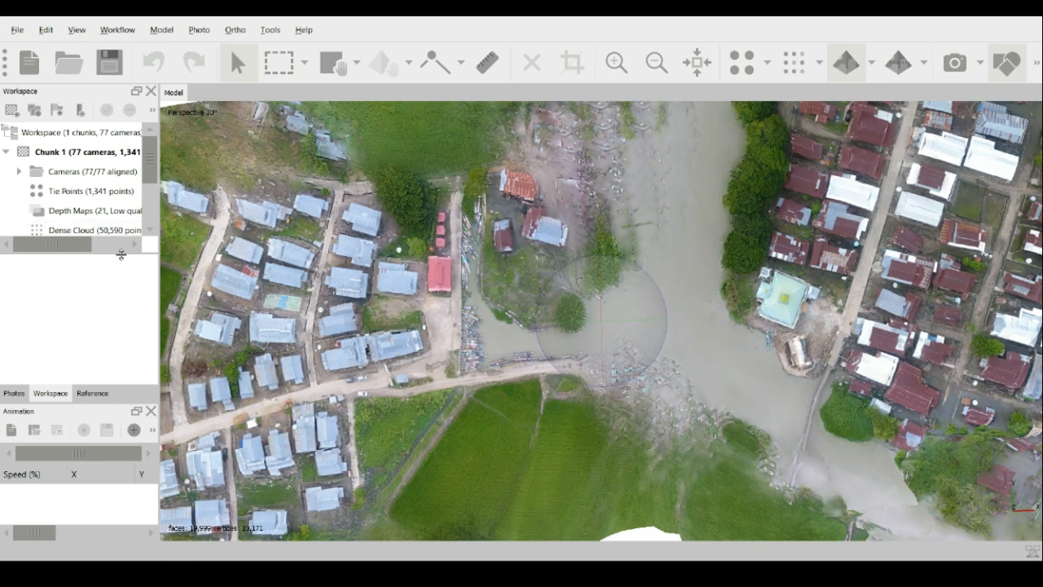
drag(119, 253, 122, 341)
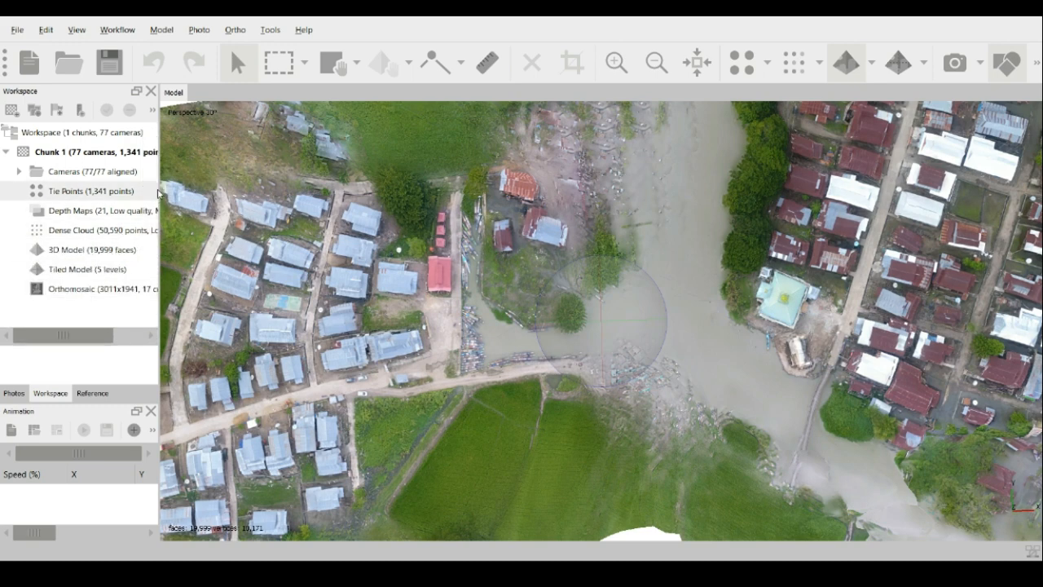
drag(160, 193, 223, 194)
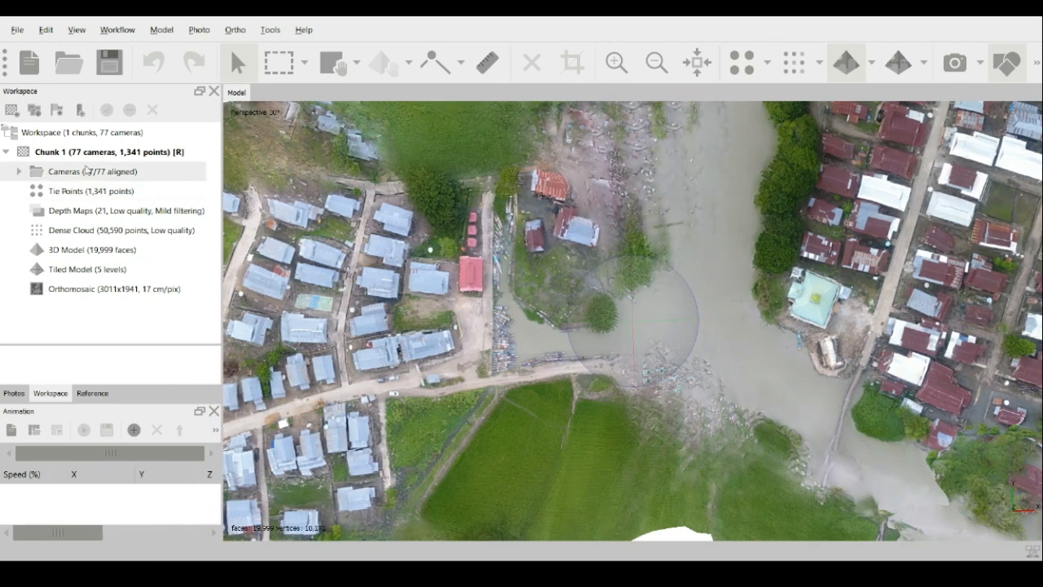
Select the orthomosaic in Chunk 1 and look over the whole textured model from farther away and closer up
click(74, 289)
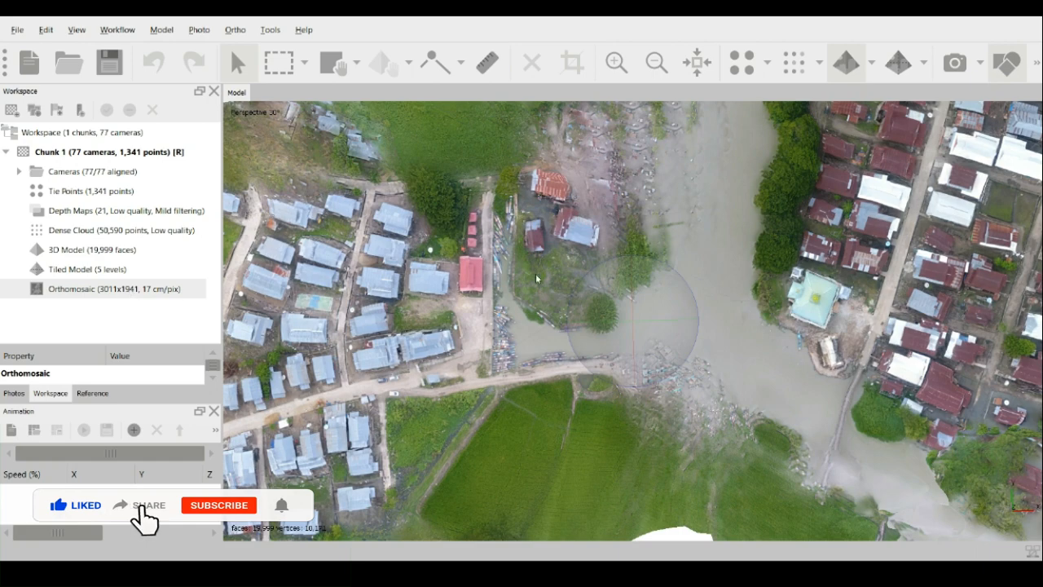
scroll(559, 322, down, 1)
scroll(559, 322, down, 1)
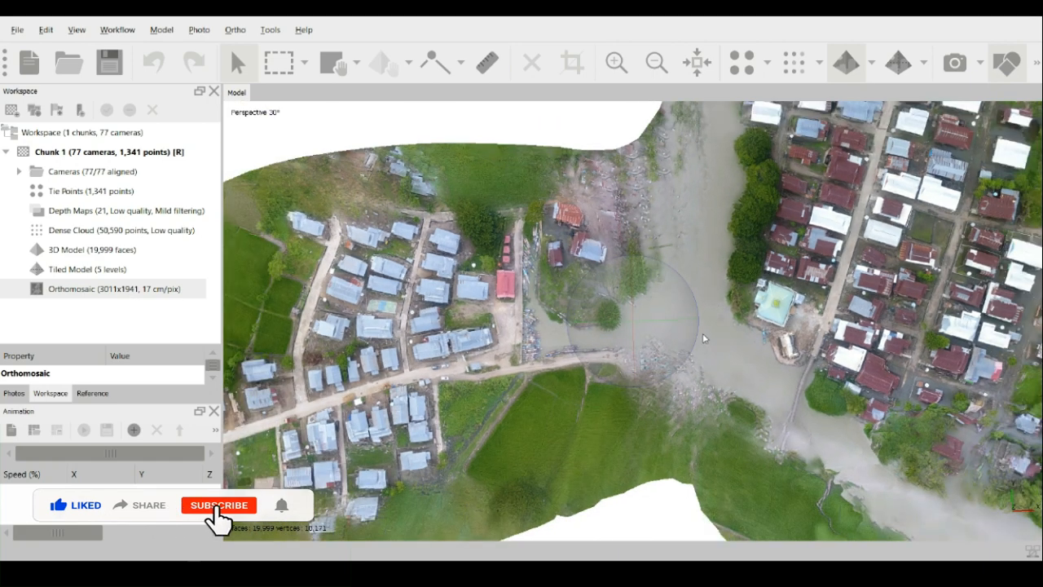
scroll(706, 338, down, 1)
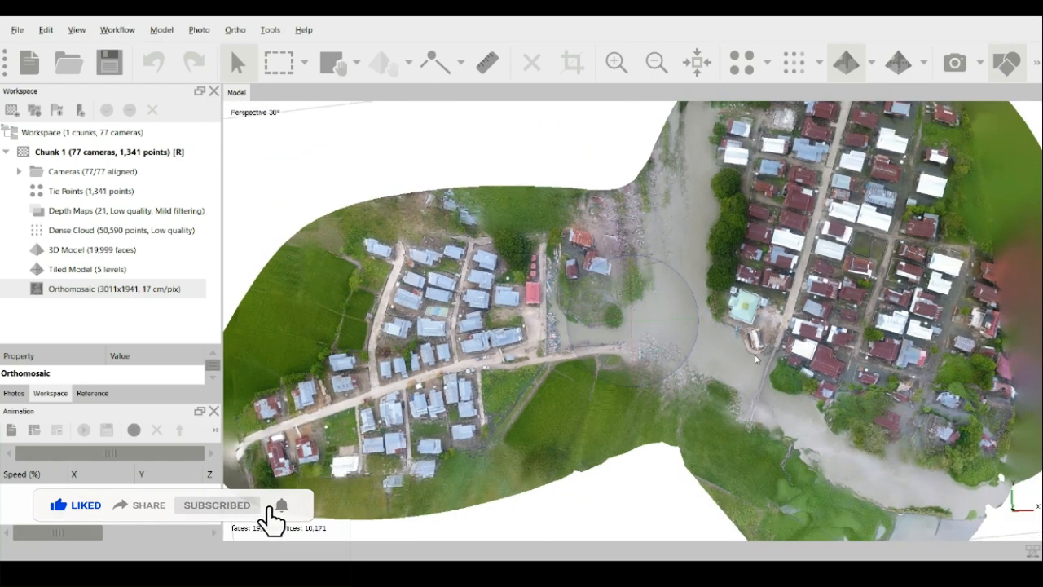
scroll(727, 336, up, 1)
scroll(758, 360, up, 1)
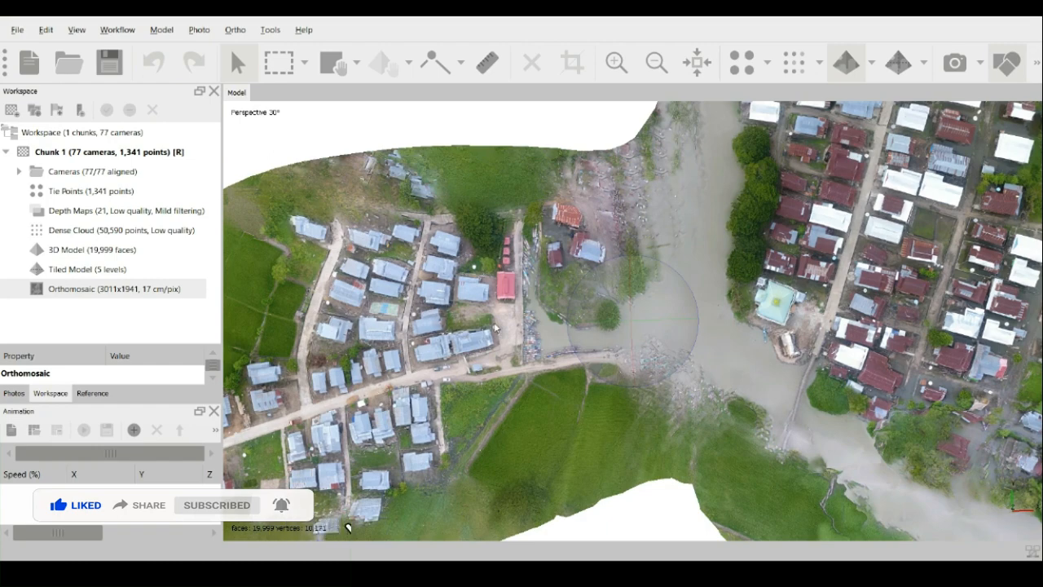